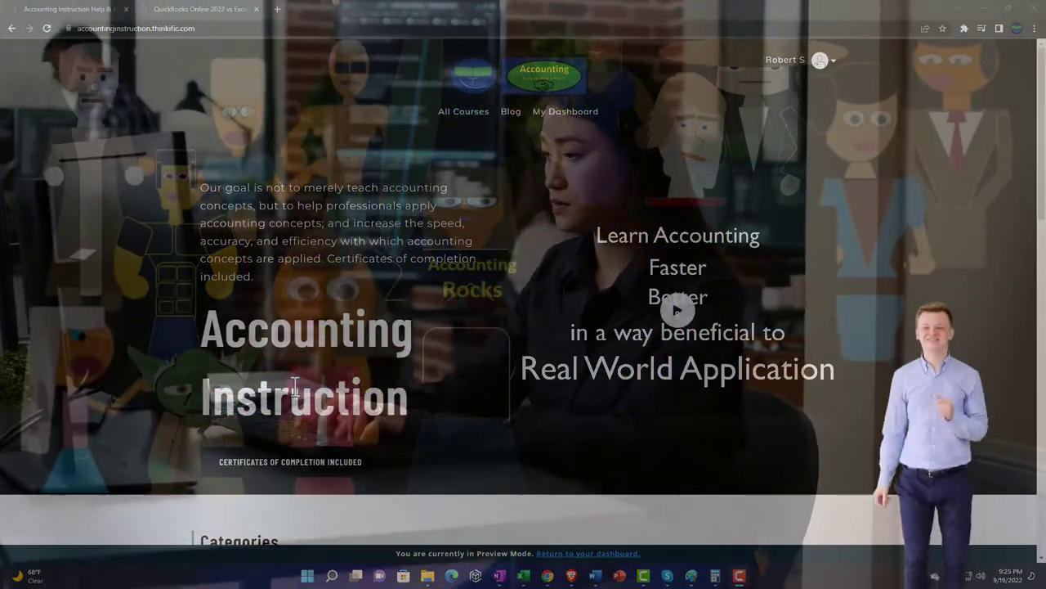
# Browse the accounting course categories on the website and view the QuickBooks Online 2022 vs Excel course's lesson list
pyautogui.scroll(-5, 144, 445)
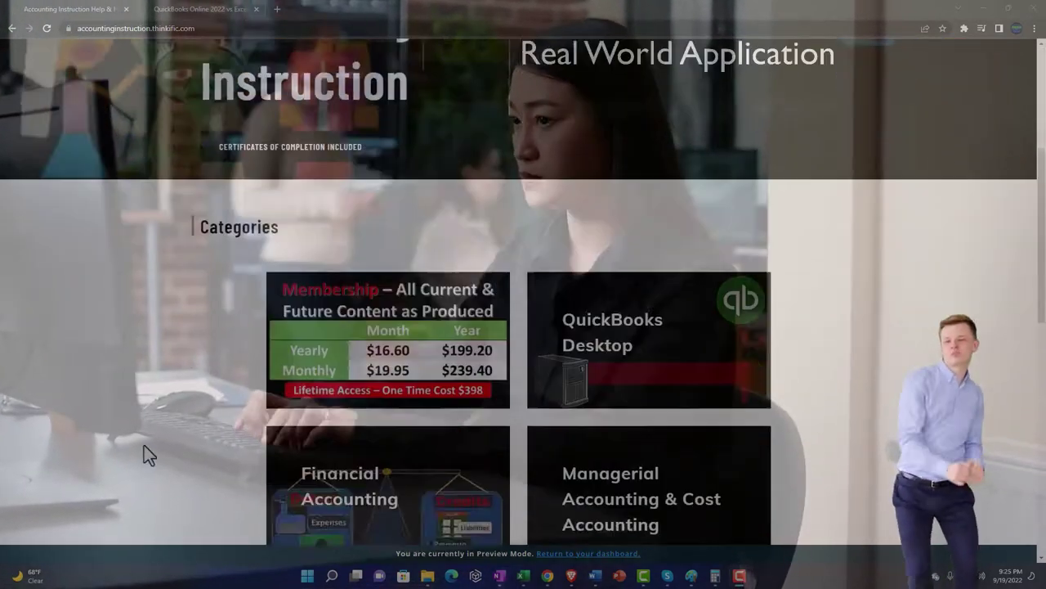
pyautogui.scroll(-1, 144, 445)
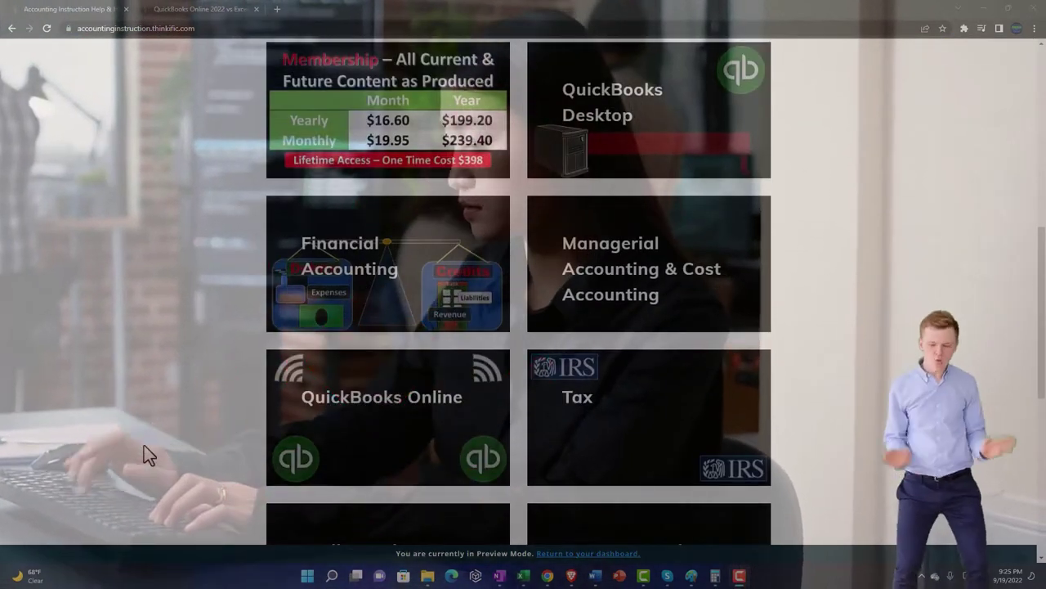
pyautogui.scroll(-3, 144, 445)
pyautogui.scroll(-3, 144, 444)
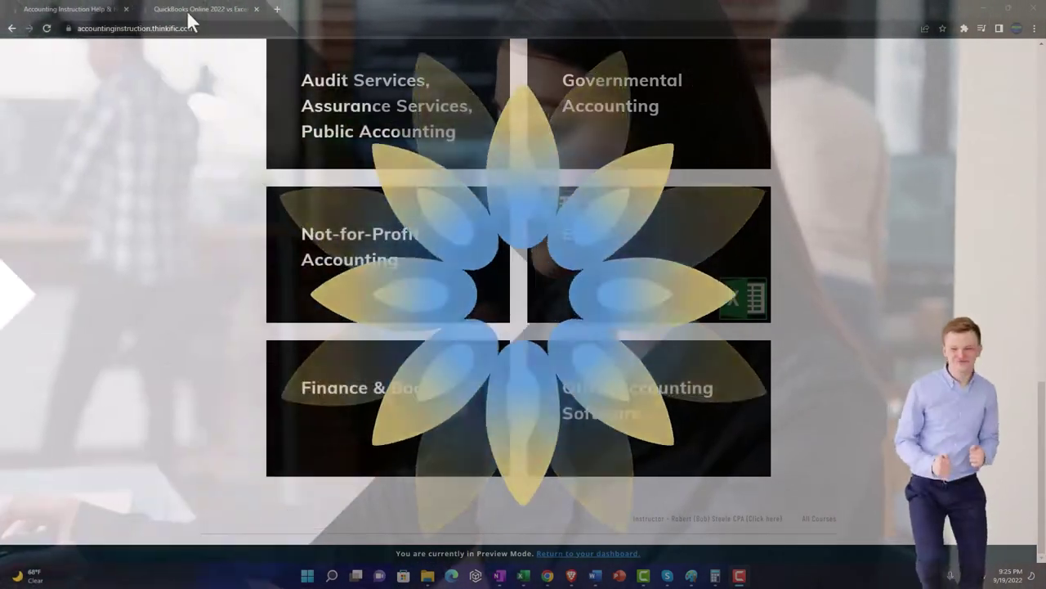
pyautogui.click(189, 10)
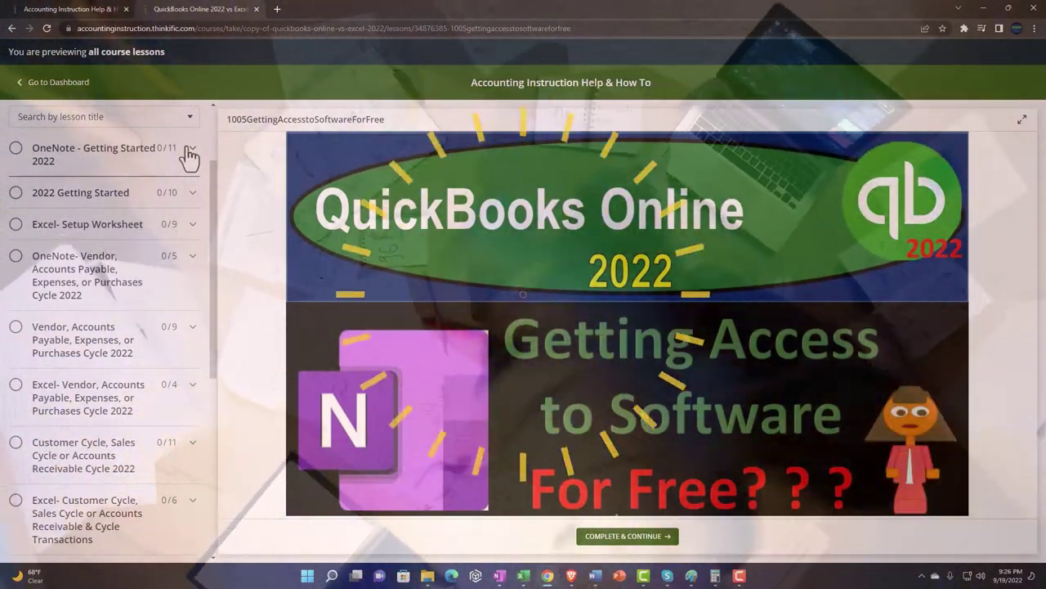
pyautogui.click(187, 150)
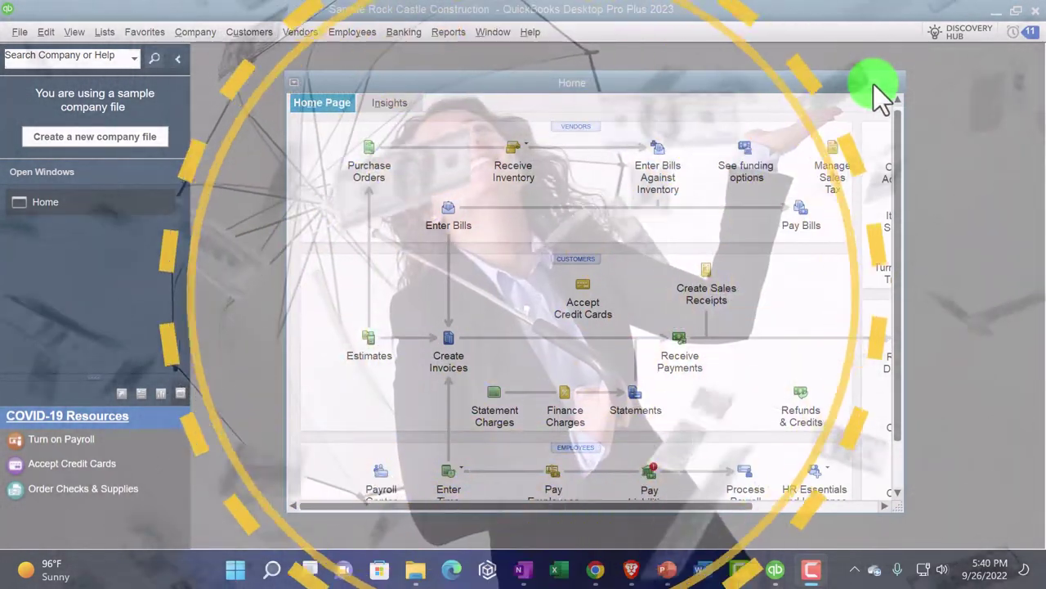
# Switch to QuickBooks Desktop, maximize the Home window and display the left icon bar
pyautogui.click(874, 82)
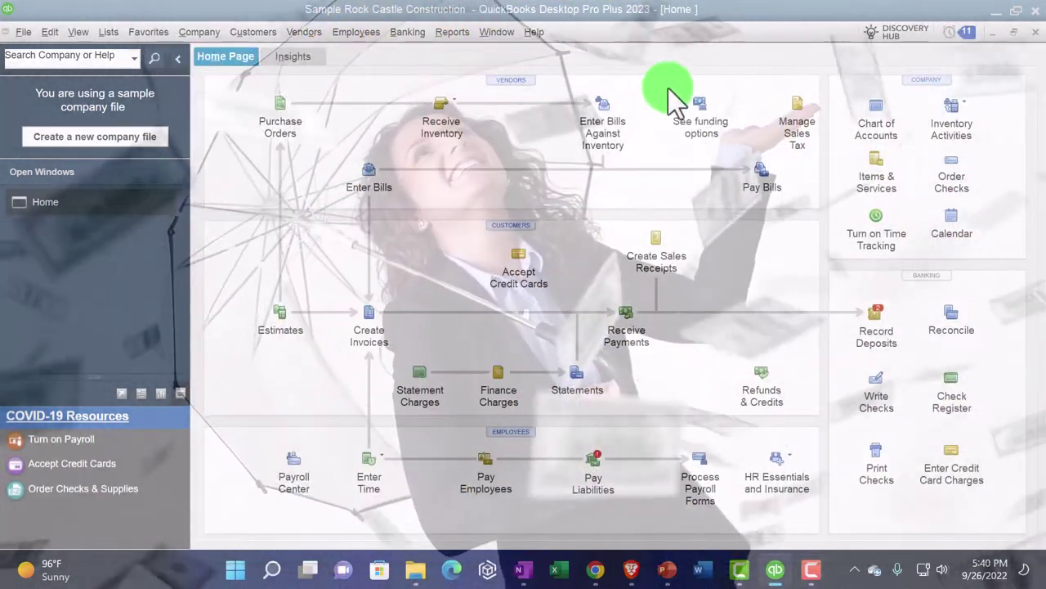
pyautogui.click(79, 32)
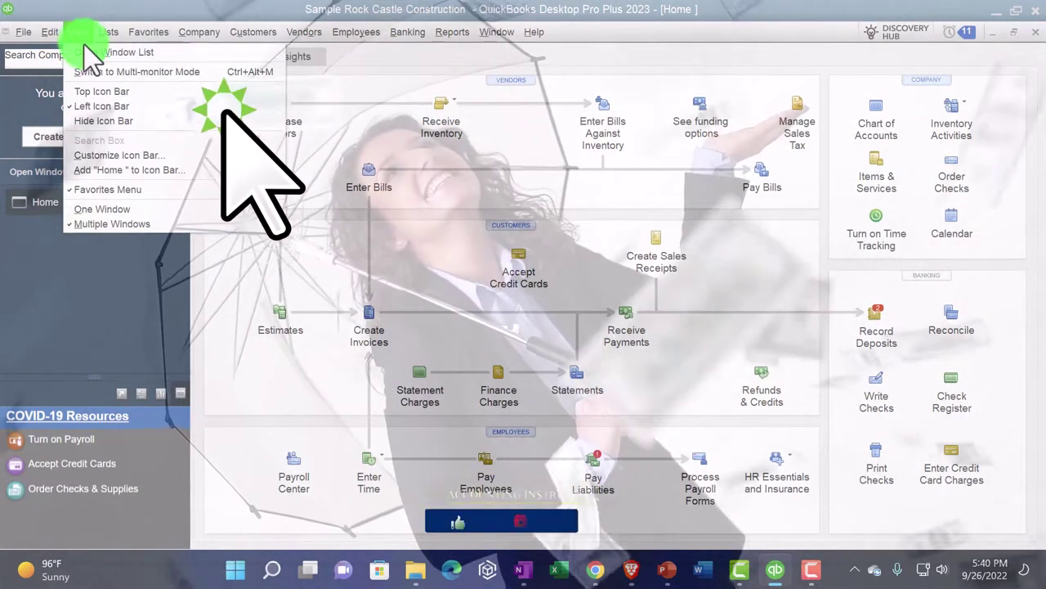
pyautogui.click(99, 114)
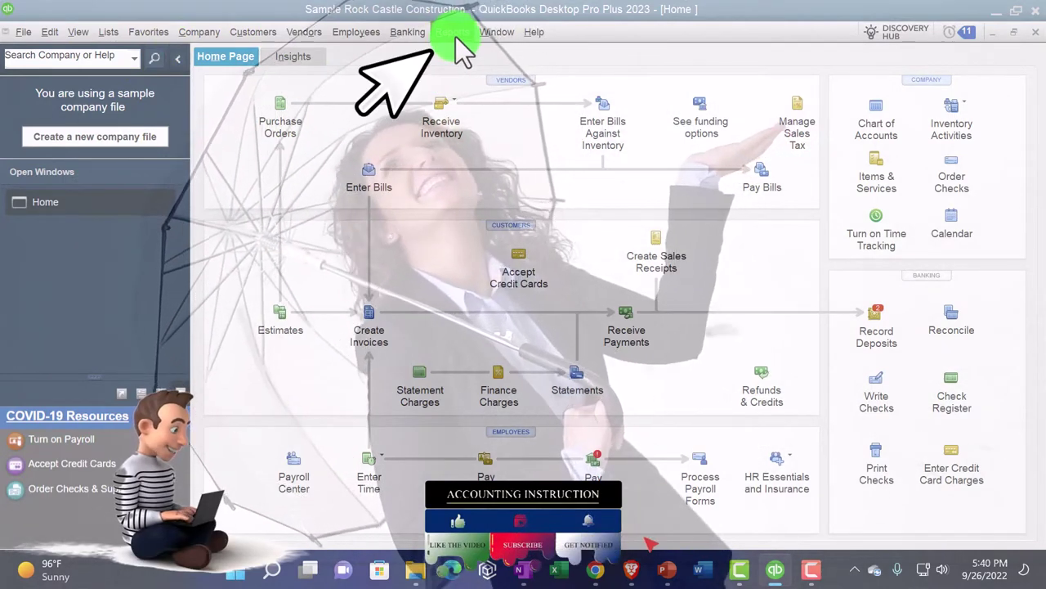
# Open the Profit & Loss Standard report and set its date range from 01/01/2024 to 12/31/2024
pyautogui.click(455, 37)
pyautogui.moveTo(496, 158)
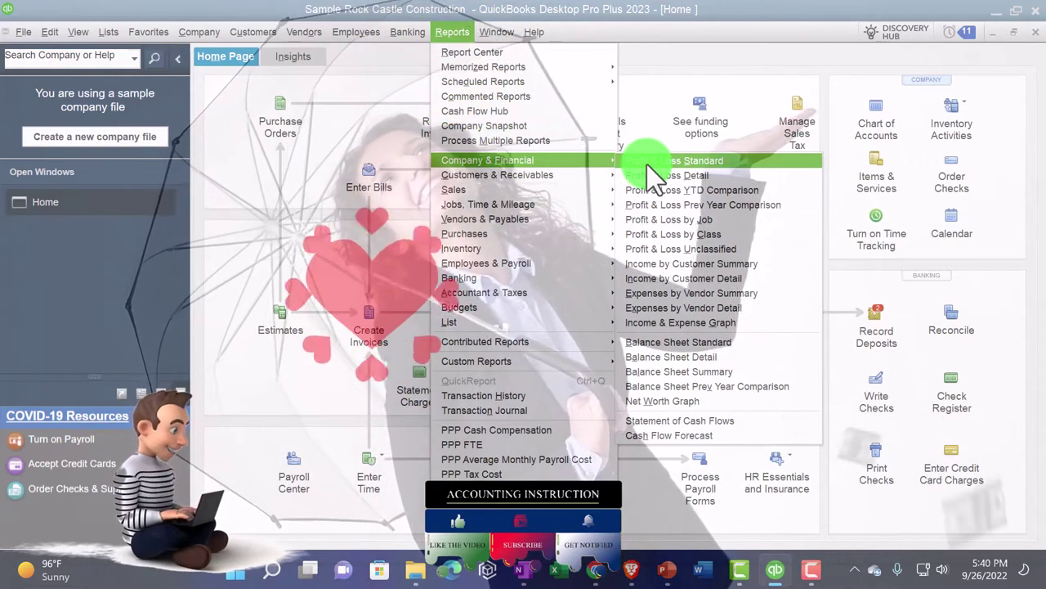
pyautogui.click(647, 161)
pyautogui.press('Tab')
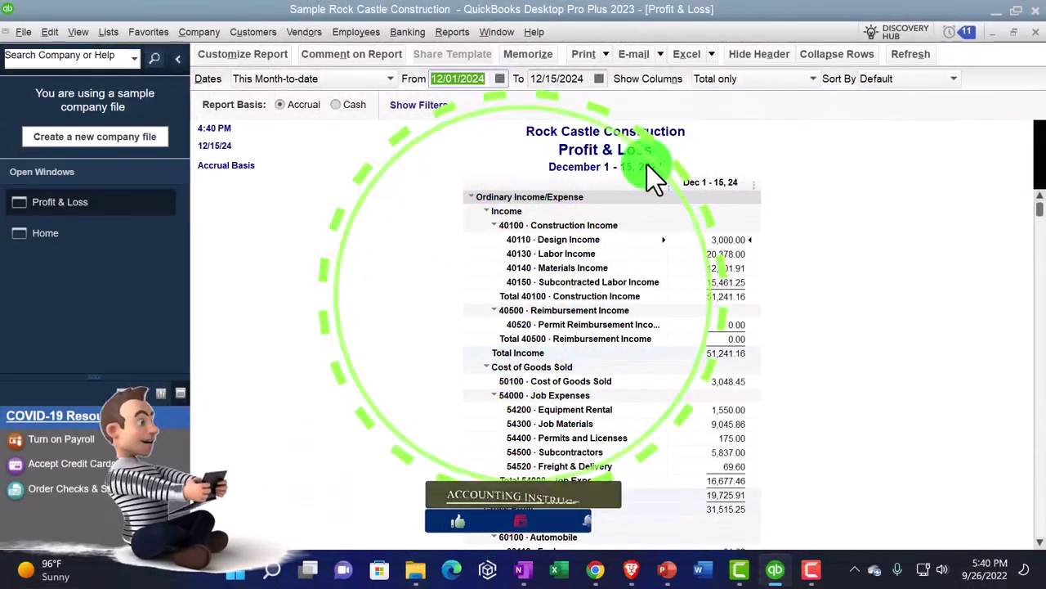
pyautogui.write('010124')
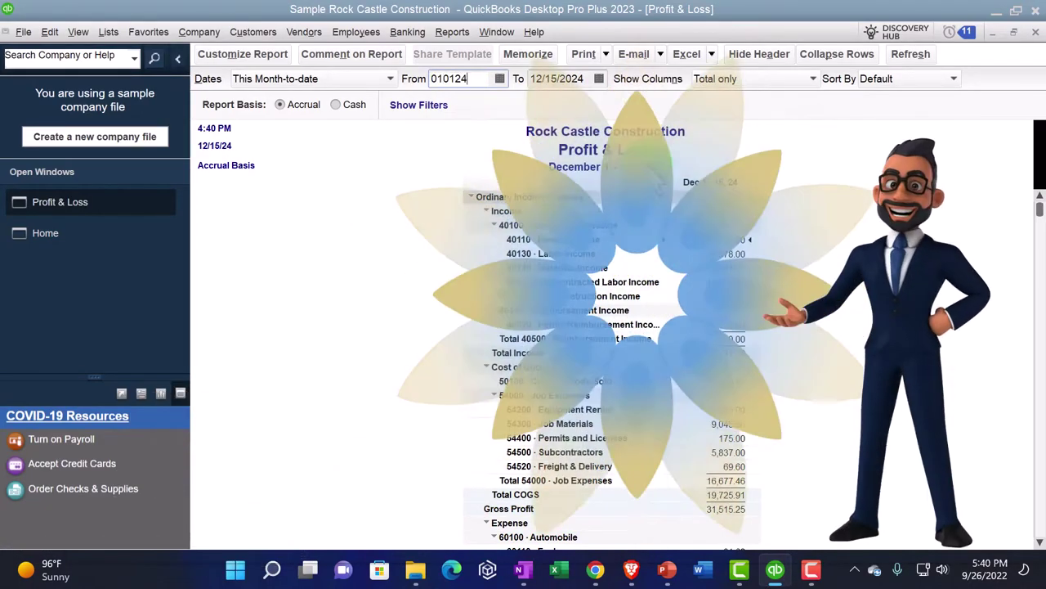
pyautogui.press('Tab')
pyautogui.write('12/31/')
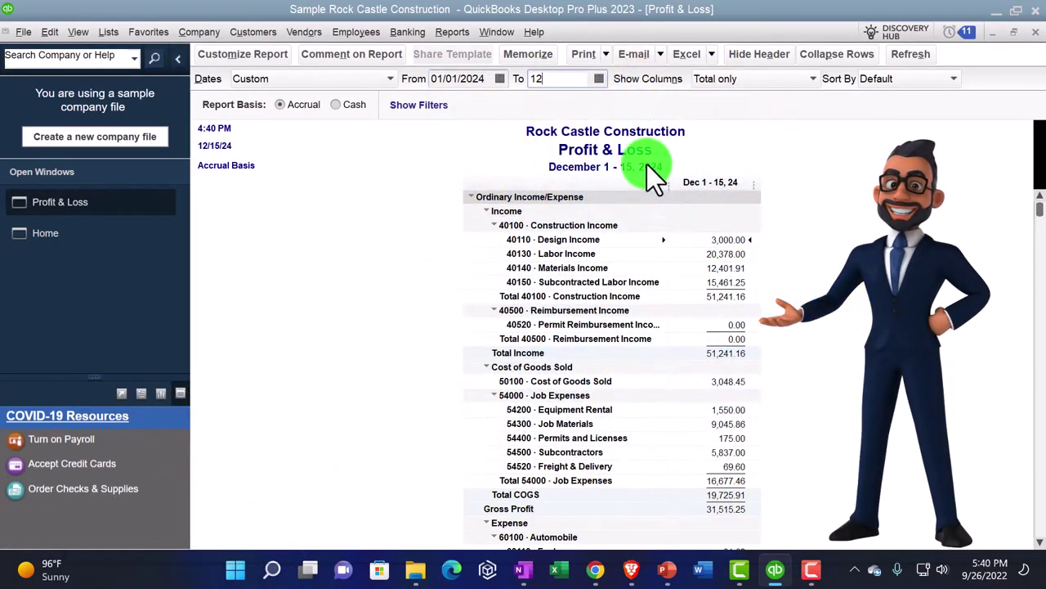
pyautogui.write('2024')
pyautogui.press('Tab')
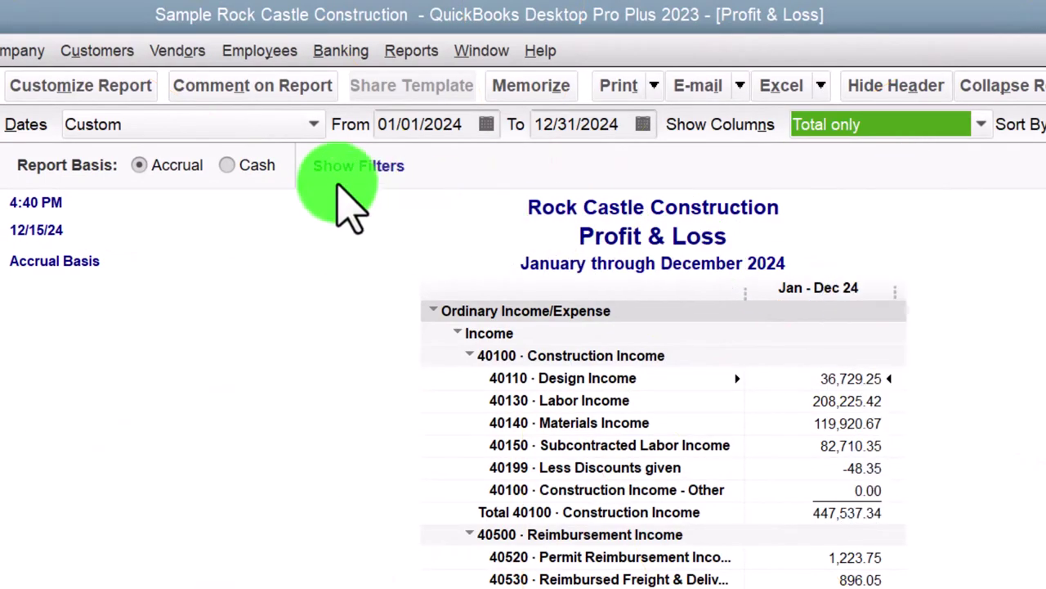
# Set the Profit & Loss report's column label font size to 12 and apply the change to all related fonts
pyautogui.click(130, 88)
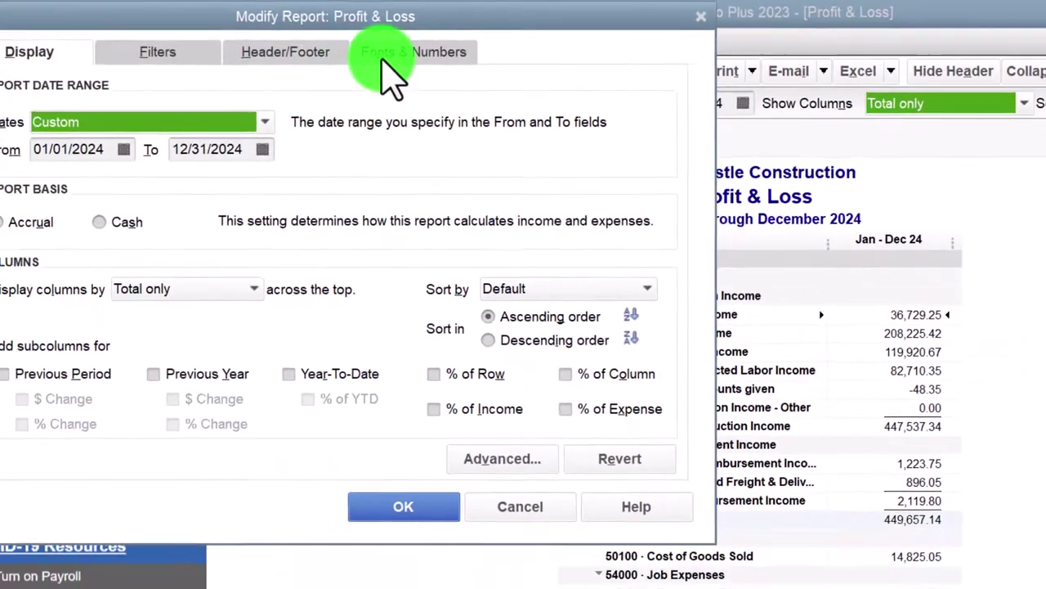
pyautogui.click(388, 54)
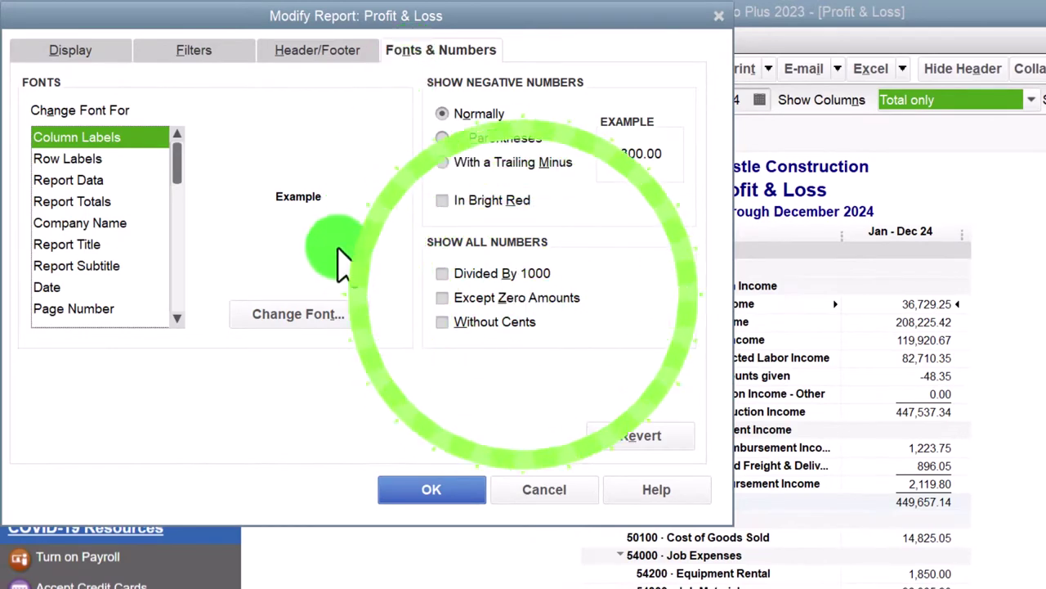
pyautogui.click(331, 323)
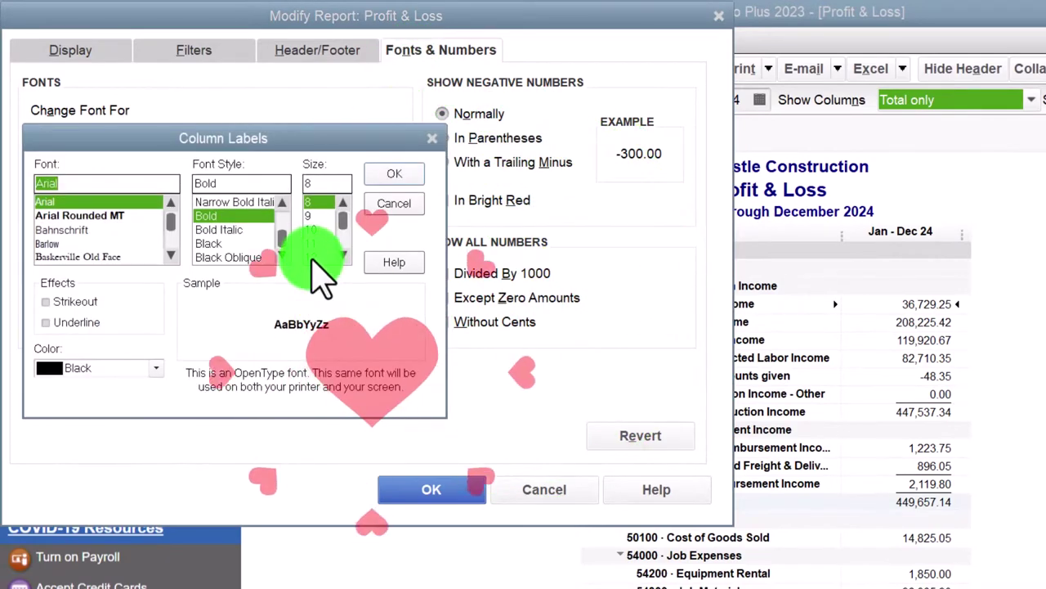
pyautogui.click(385, 176)
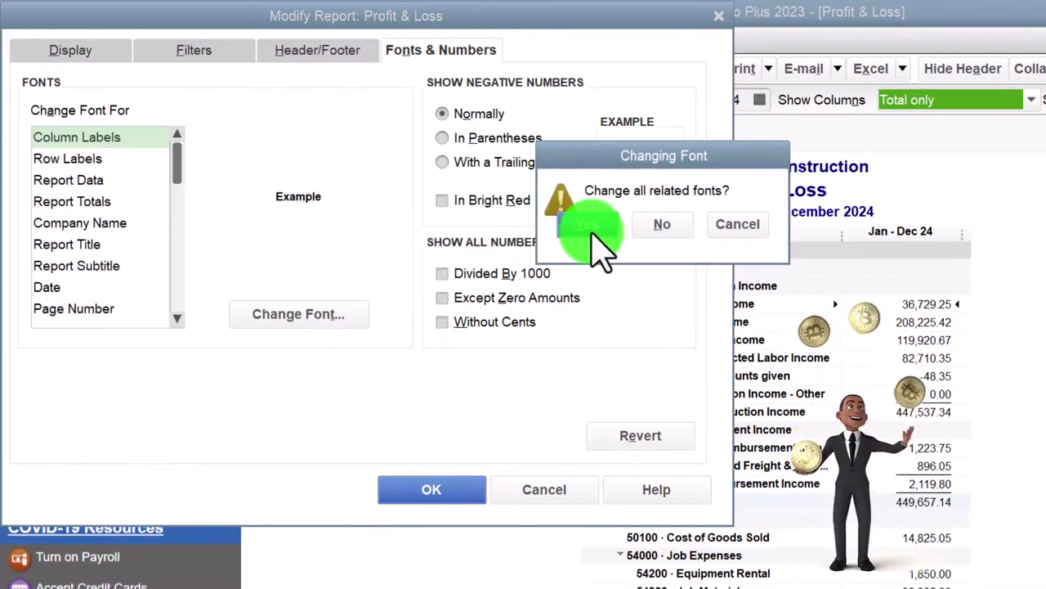
pyautogui.click(593, 233)
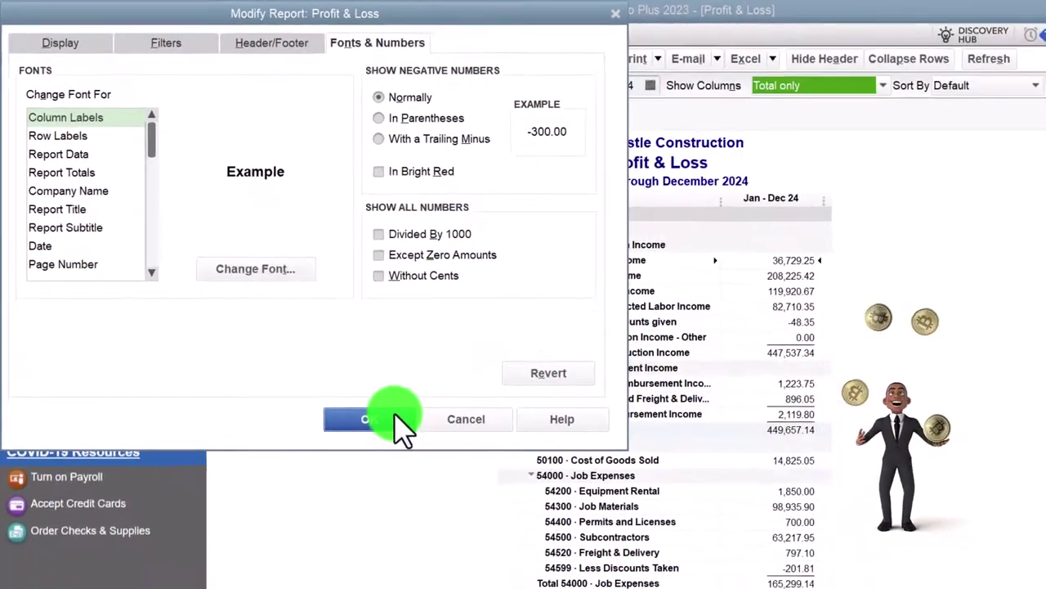
pyautogui.click(458, 489)
# Open the Balance Sheet Standard report and set its date to 12/31/2024
pyautogui.click(449, 35)
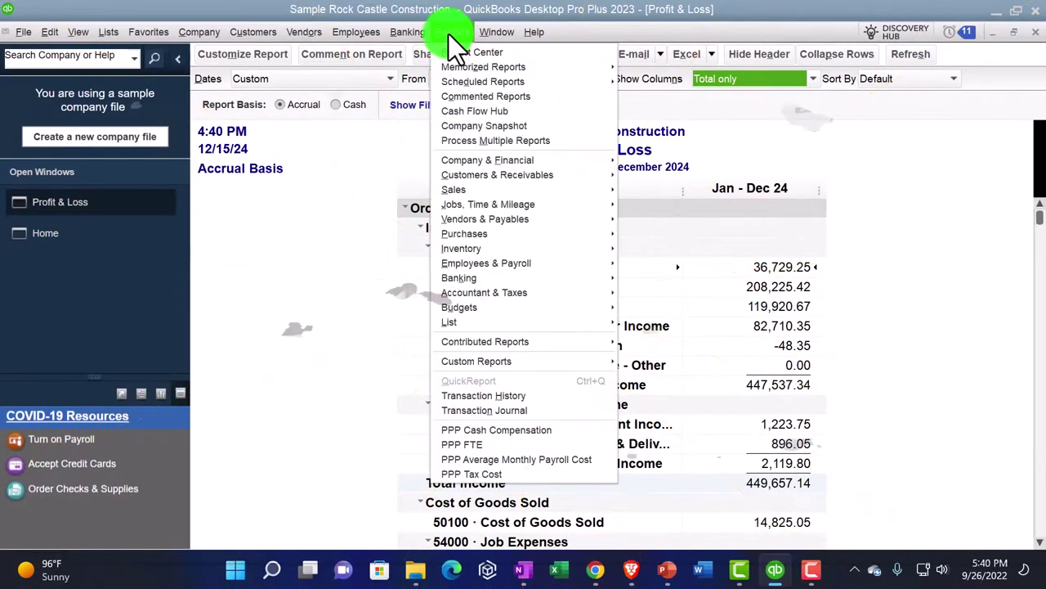
pyautogui.moveTo(485, 159)
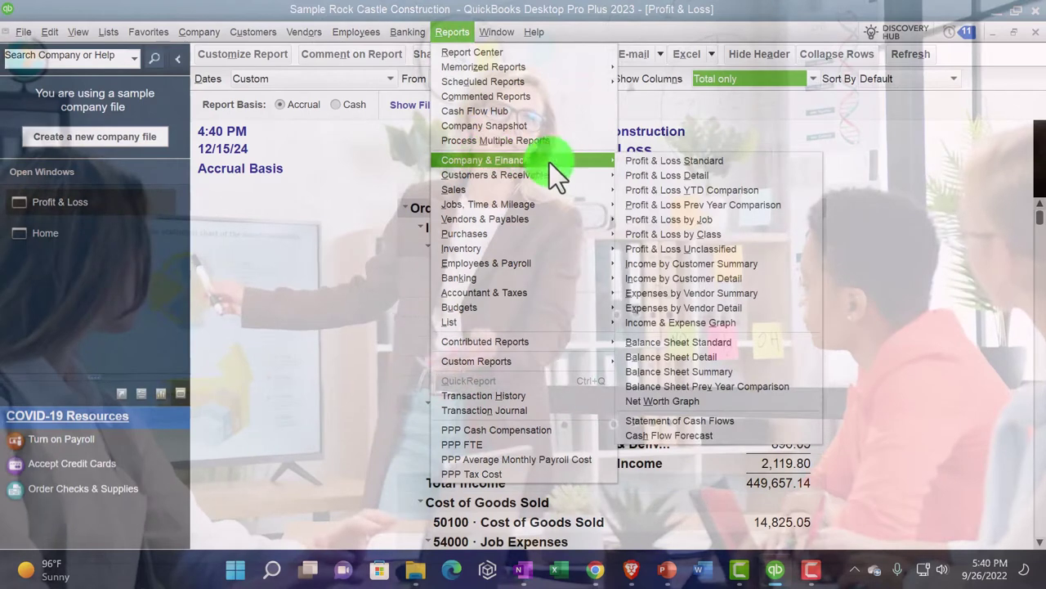
pyautogui.click(686, 342)
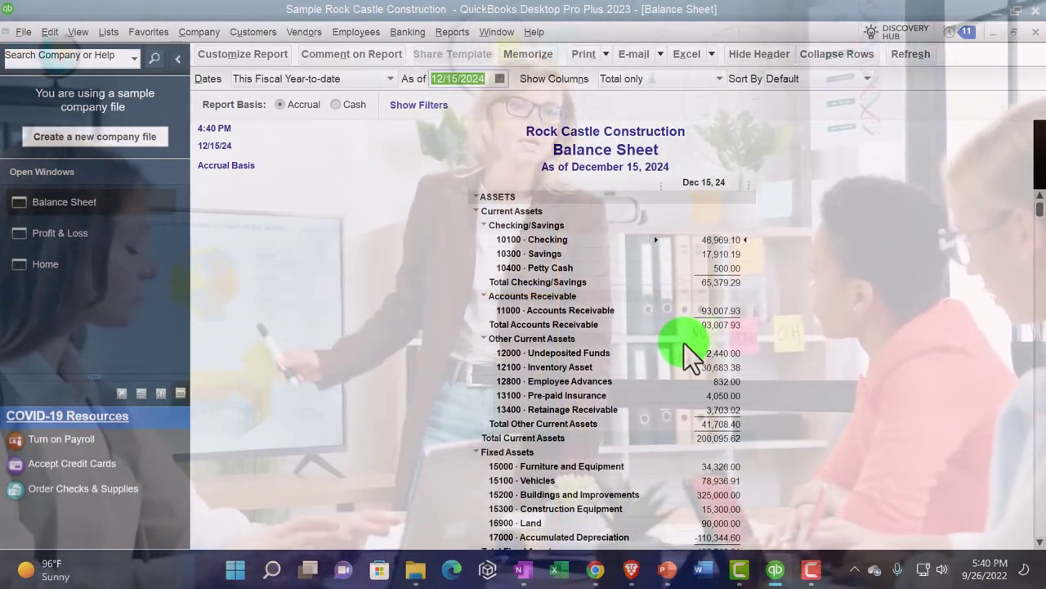
pyautogui.write('12312')
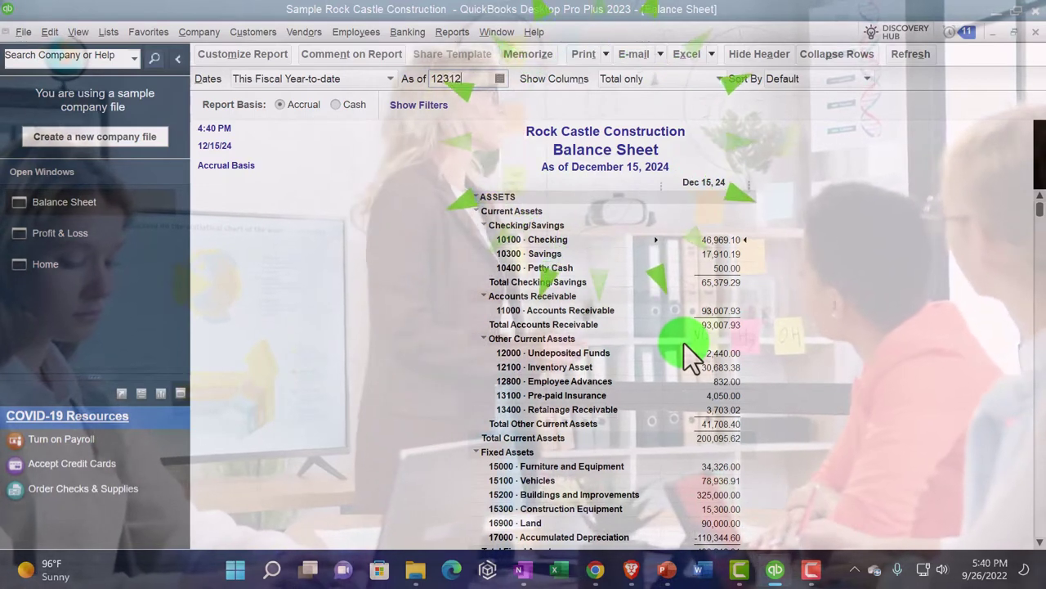
pyautogui.press('Tab')
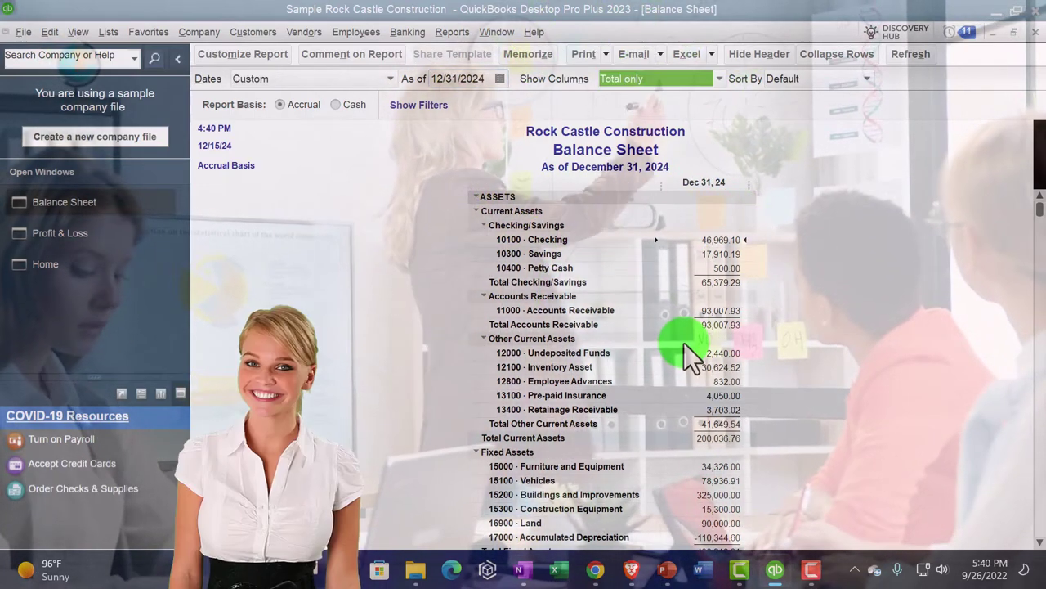
# Set the Balance Sheet's column label font size to 12 and apply the change to all related fonts
pyautogui.click(265, 63)
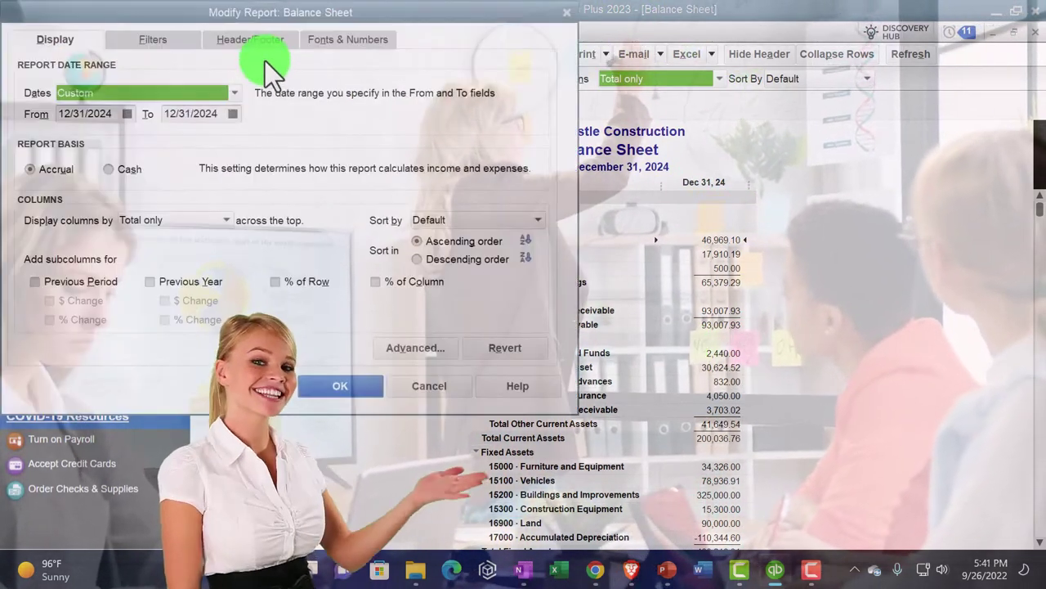
pyautogui.click(360, 45)
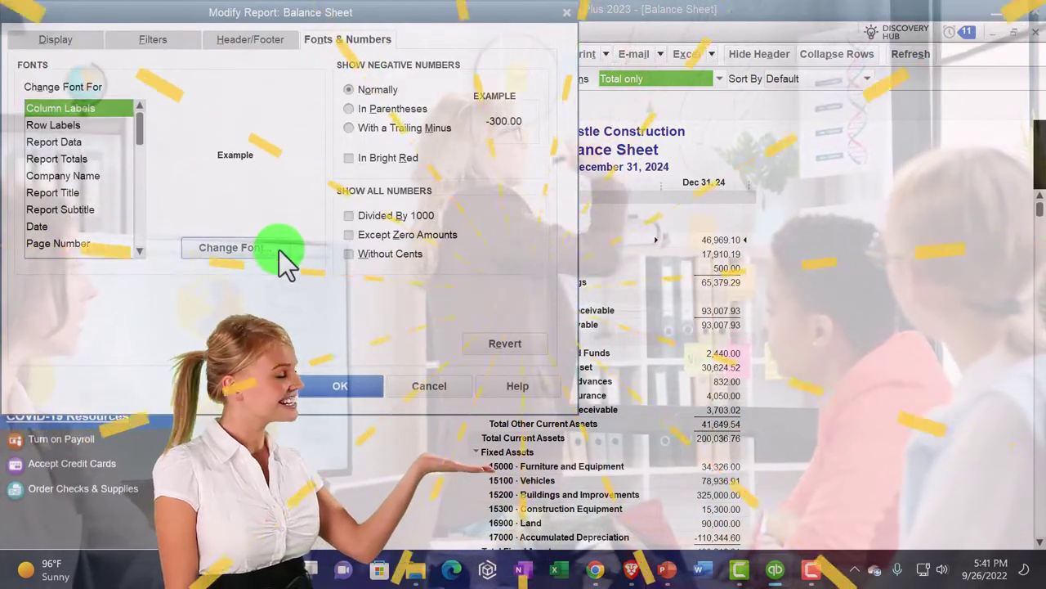
pyautogui.click(279, 249)
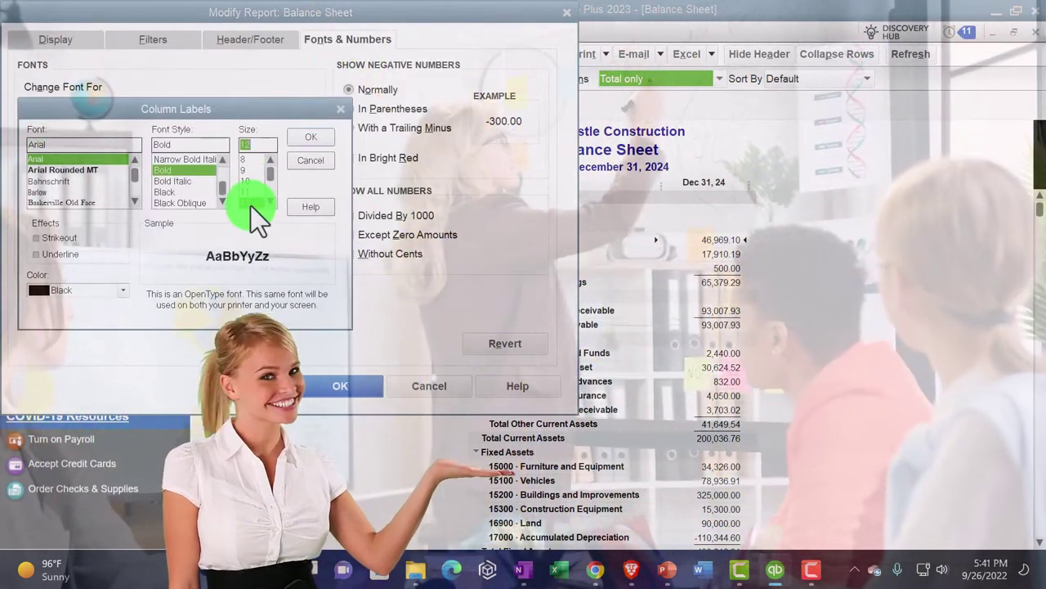
pyautogui.click(313, 139)
pyautogui.click(454, 183)
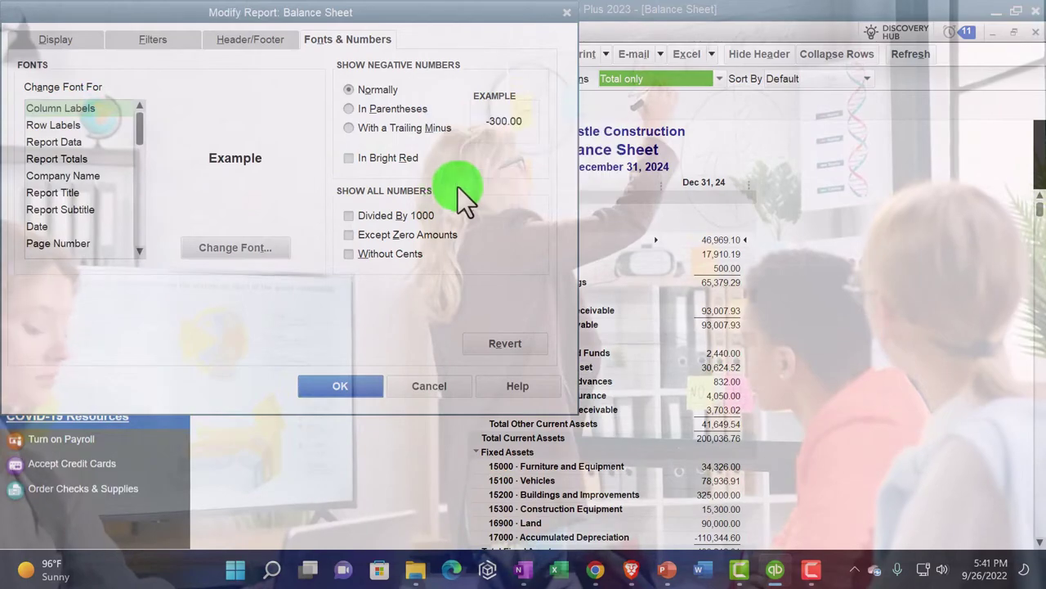
pyautogui.click(347, 389)
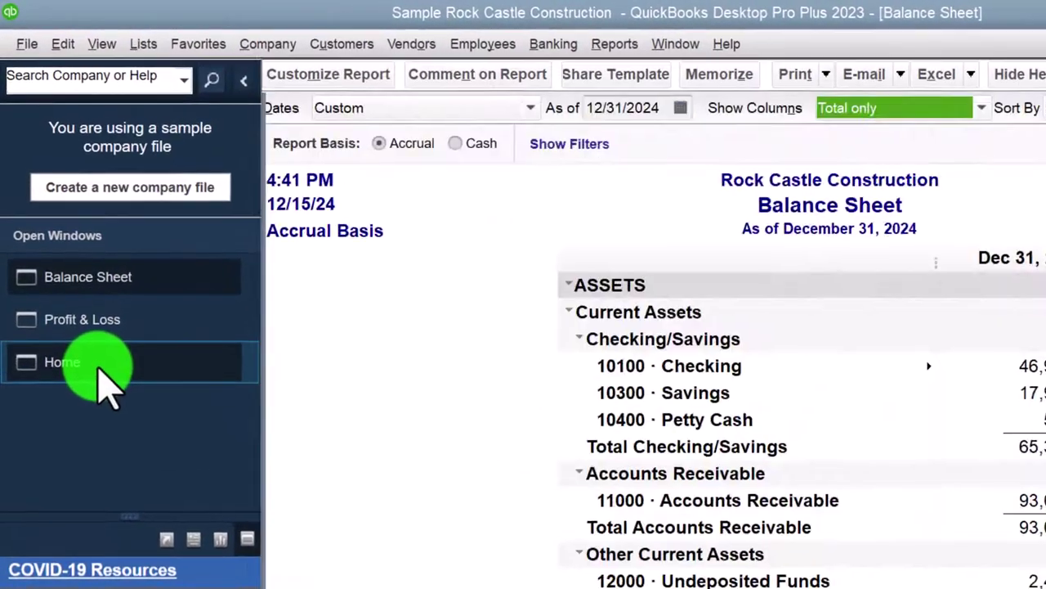
# Return to the Home page, open the Receive Payments form and choose 10100 · Checking as the deposit account
pyautogui.click(82, 296)
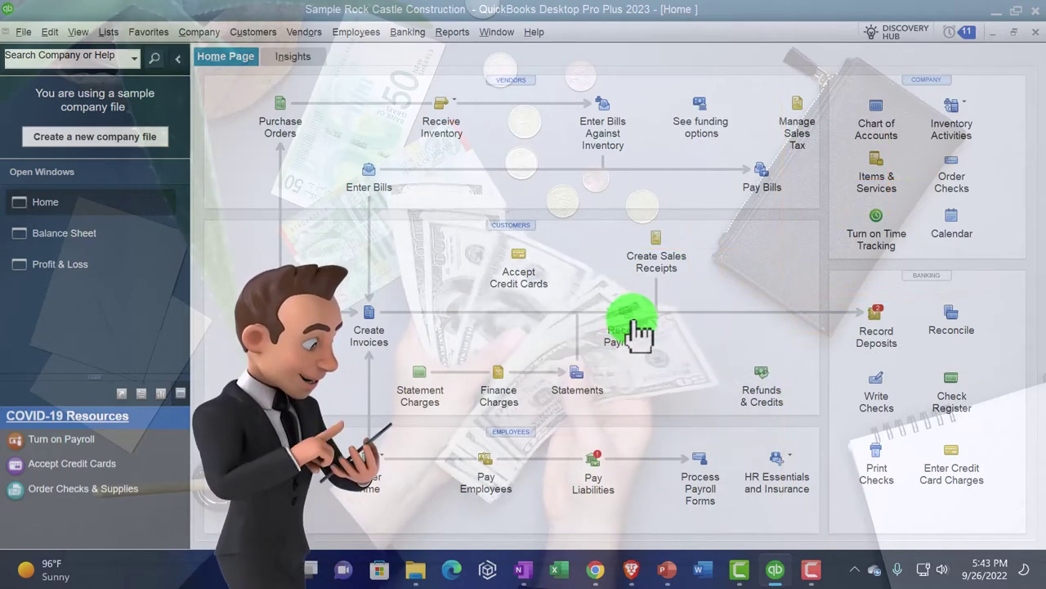
pyautogui.click(636, 329)
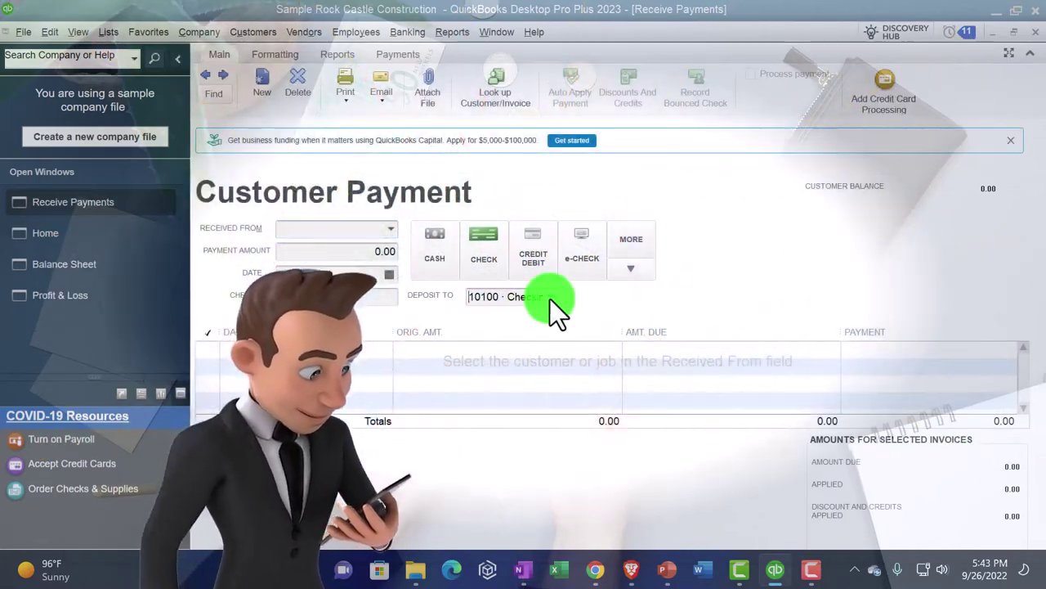
pyautogui.click(550, 299)
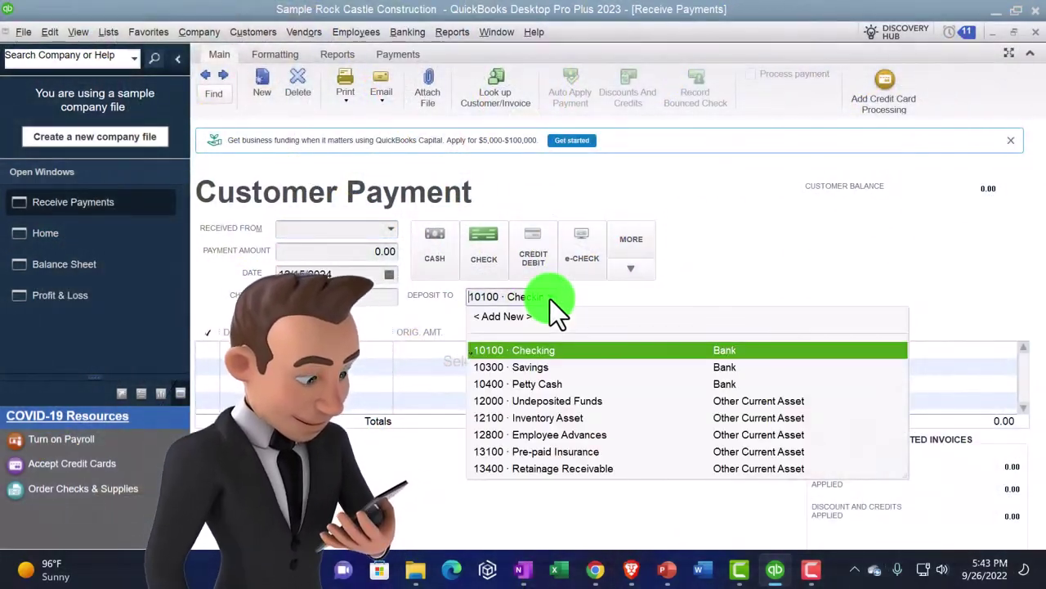
pyautogui.click(539, 348)
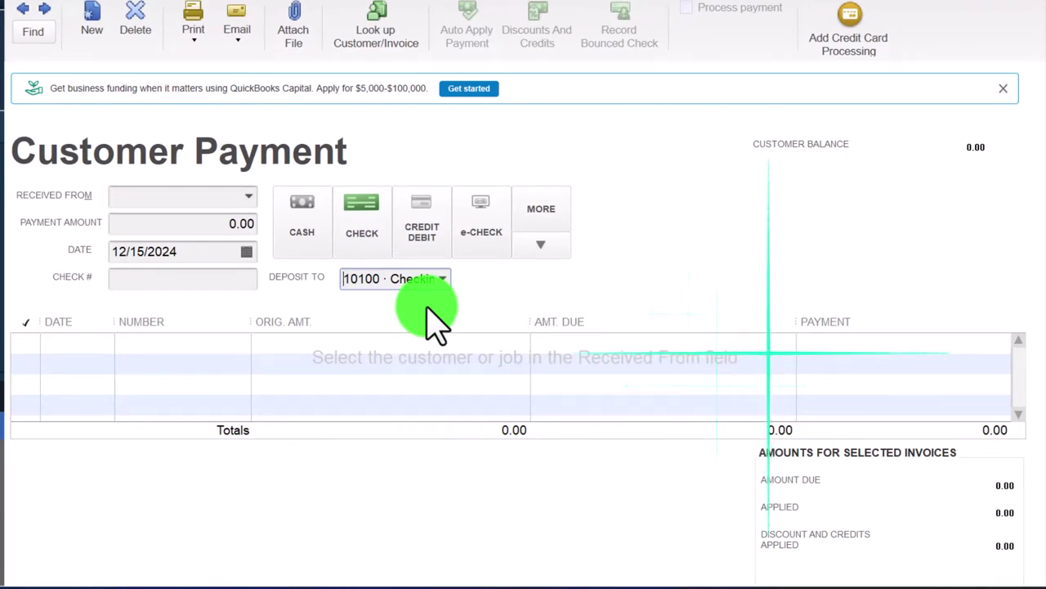
# Switch the customer payment's deposit account to 12000 · Undeposited Funds
pyautogui.click(69, 42)
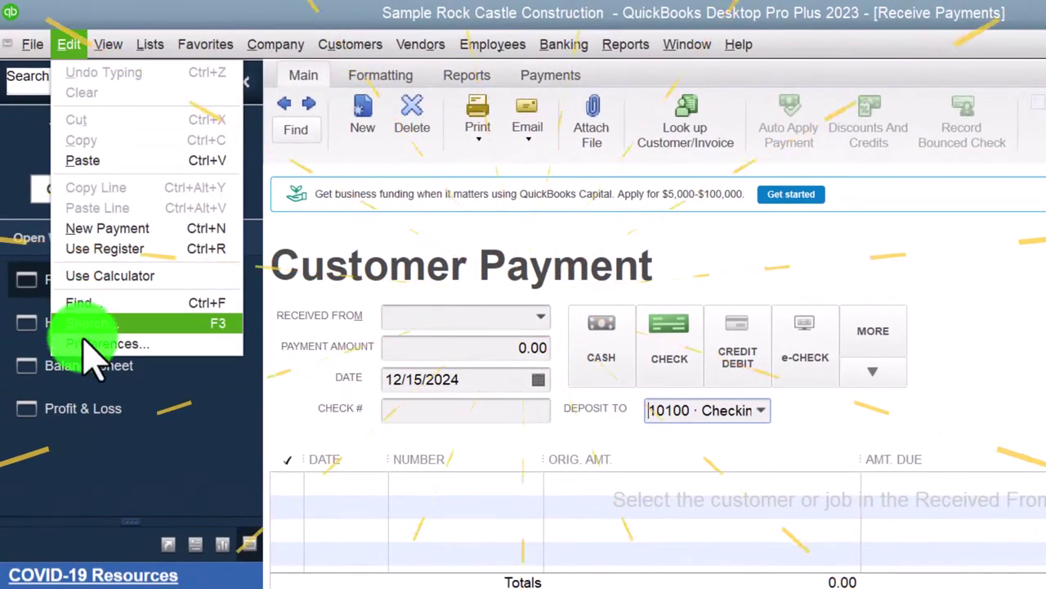
pyautogui.press('Escape')
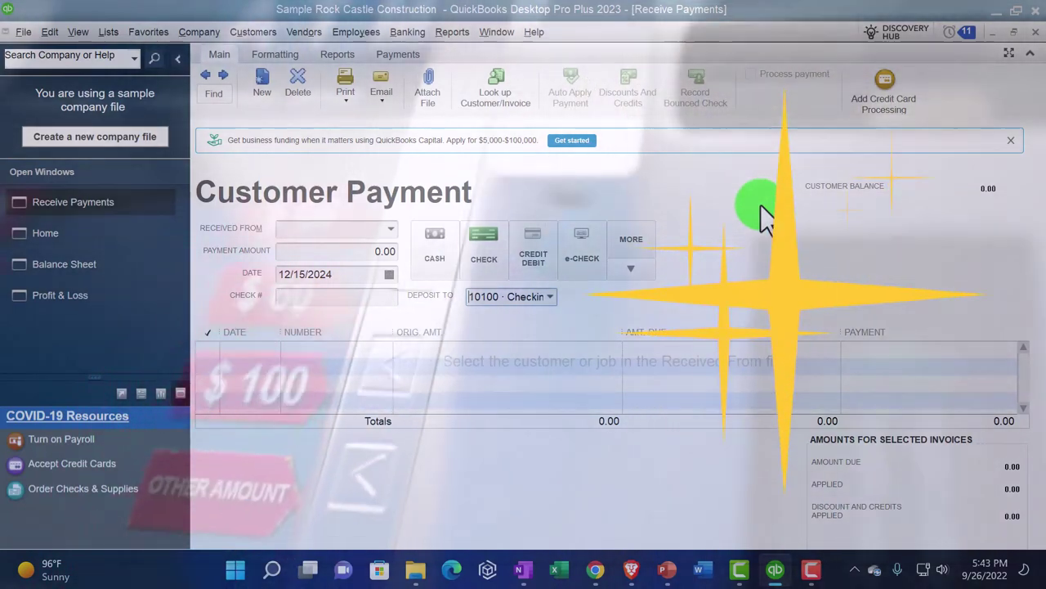
pyautogui.click(550, 298)
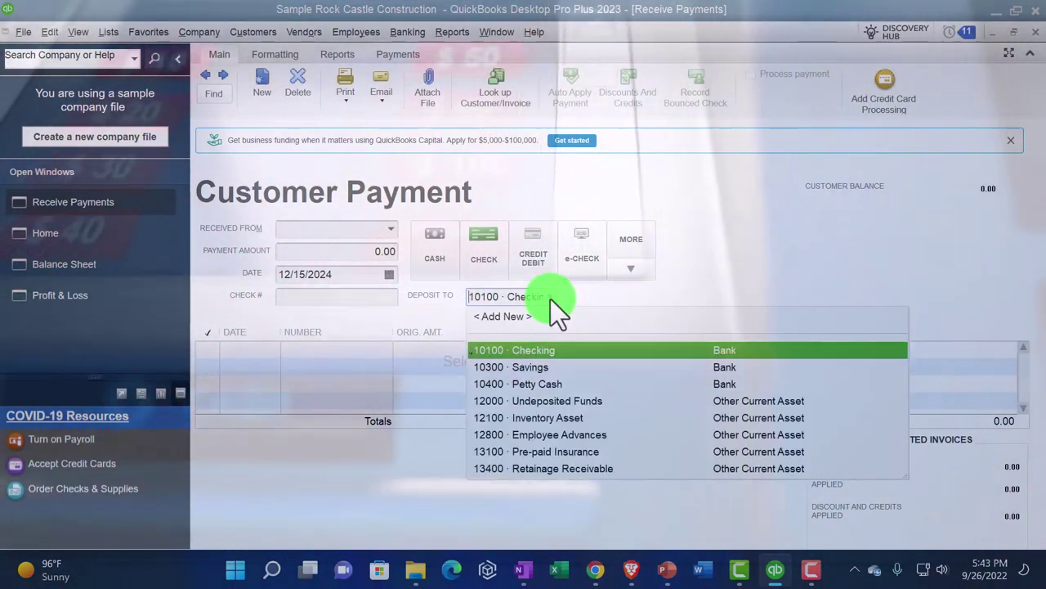
pyautogui.click(552, 400)
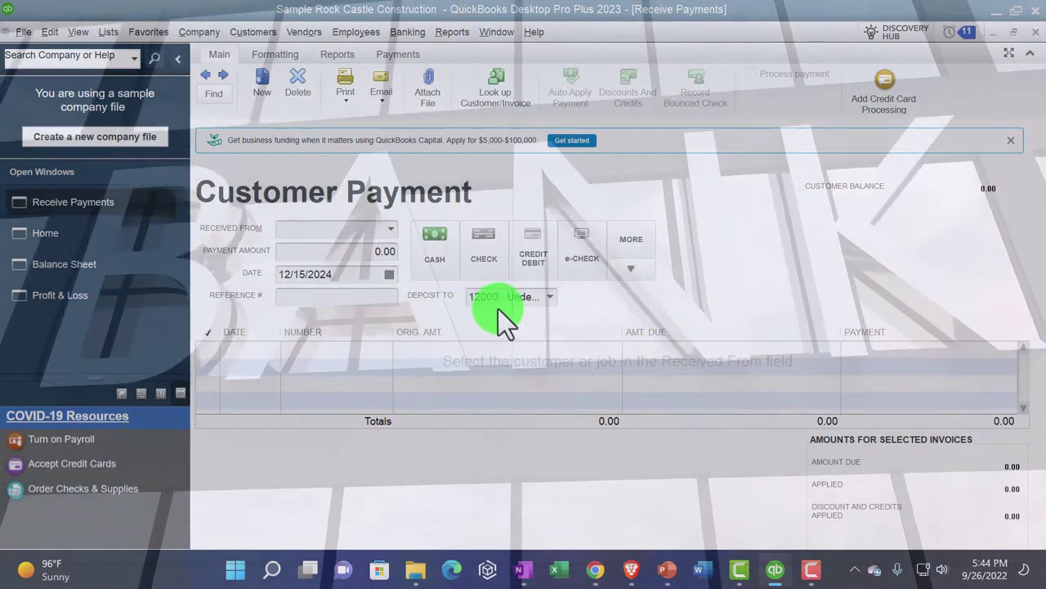
pyautogui.click(527, 298)
pyautogui.write('Undepo')
pyautogui.click(550, 296)
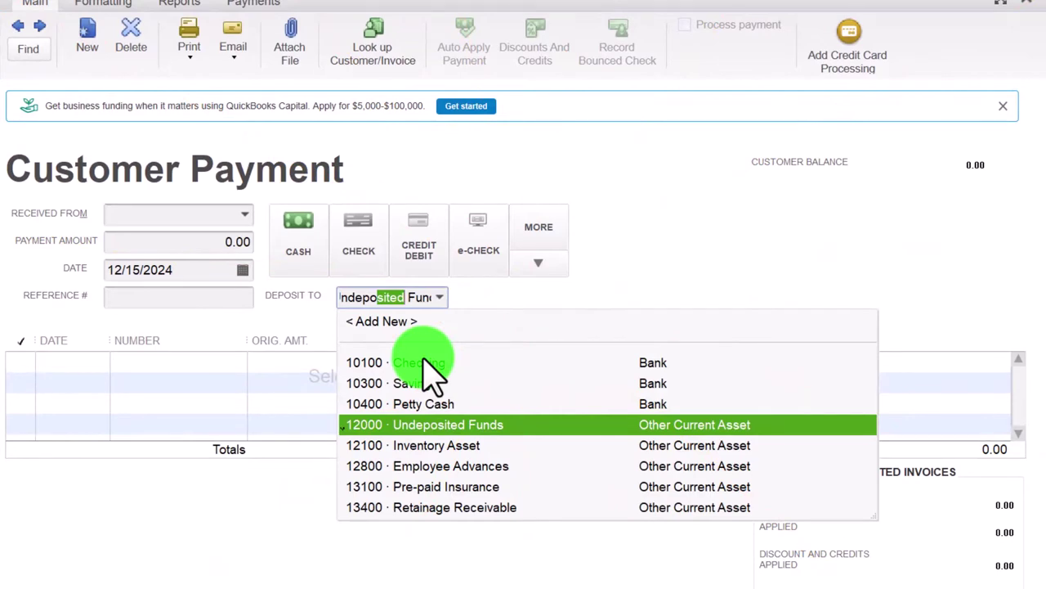
# Try the check and credit/debit payment methods, and close the customer payment without recording it
pyautogui.click(360, 241)
pyautogui.click(414, 248)
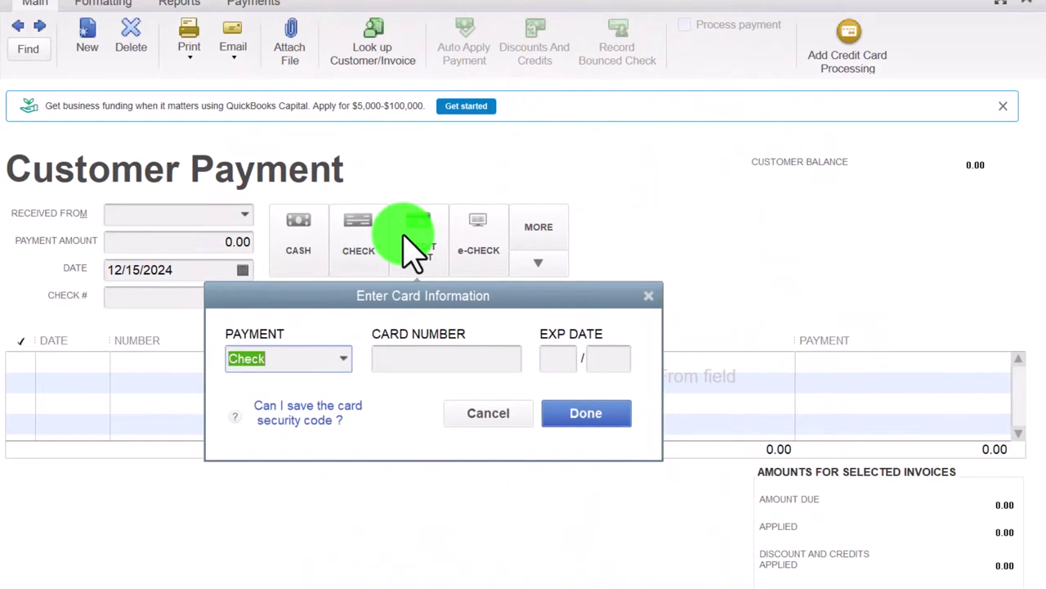
pyautogui.click(658, 306)
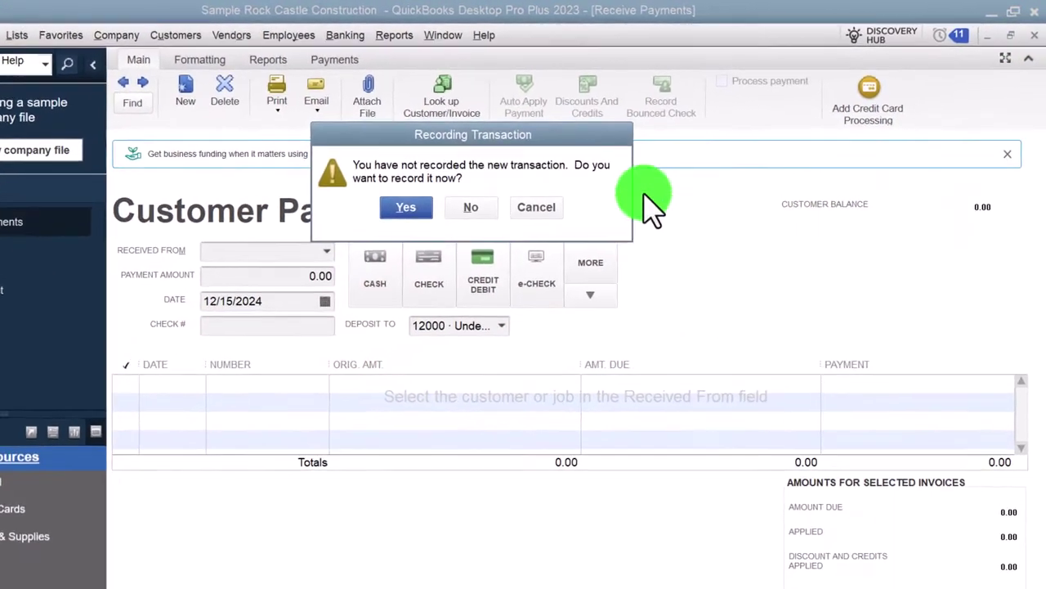
pyautogui.click(522, 188)
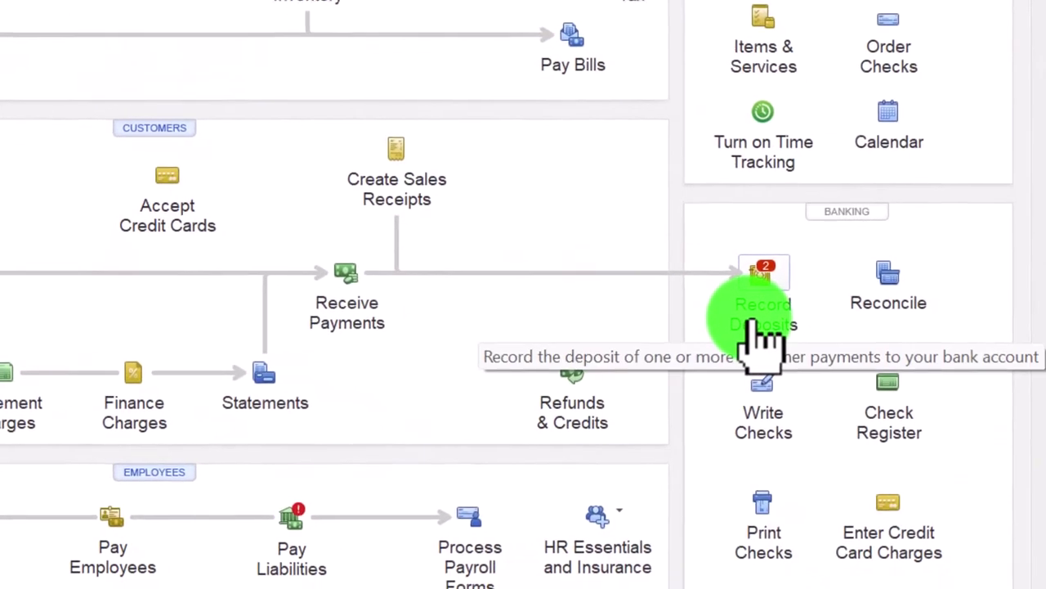
# Open the Undeposited Funds transaction detail from the Balance Sheet, review it from 01/01/2024 to 12/31/2024, and close it
pyautogui.click(837, 412)
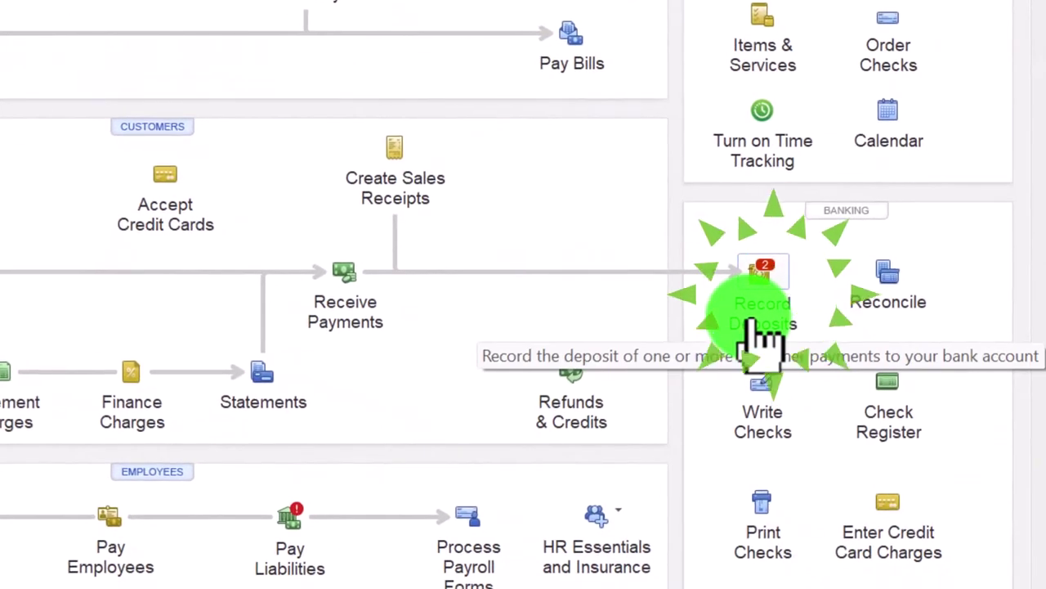
pyautogui.click(787, 286)
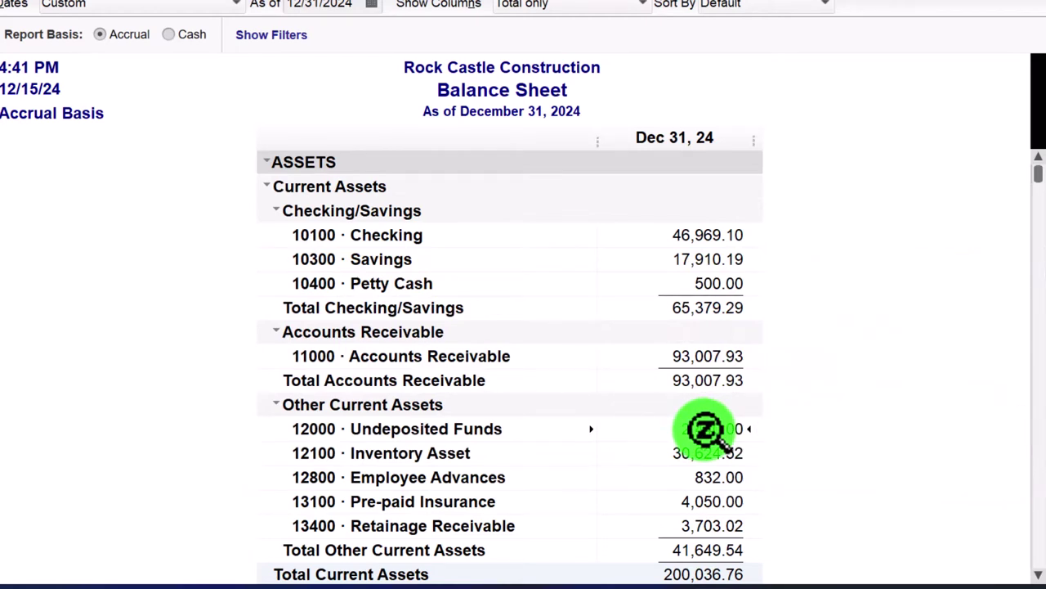
pyautogui.doubleClick(706, 429)
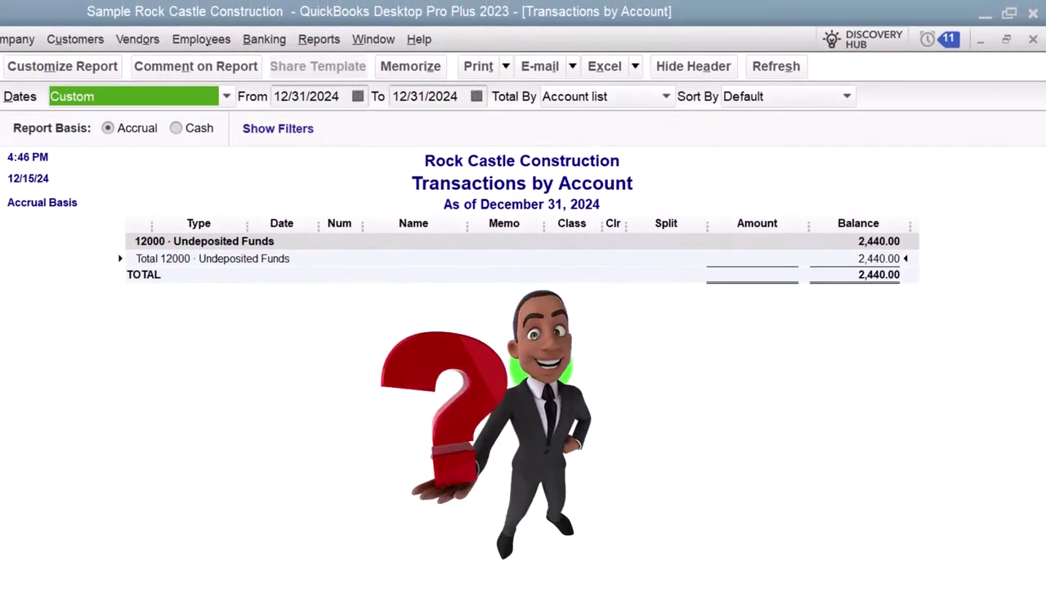
pyautogui.click(307, 95)
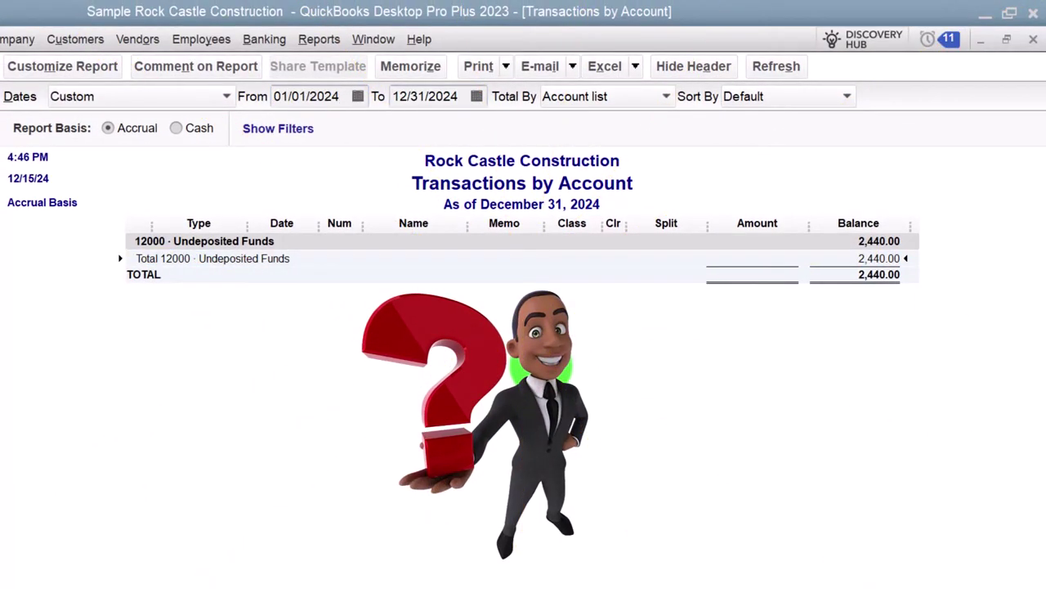
pyautogui.press('Tab')
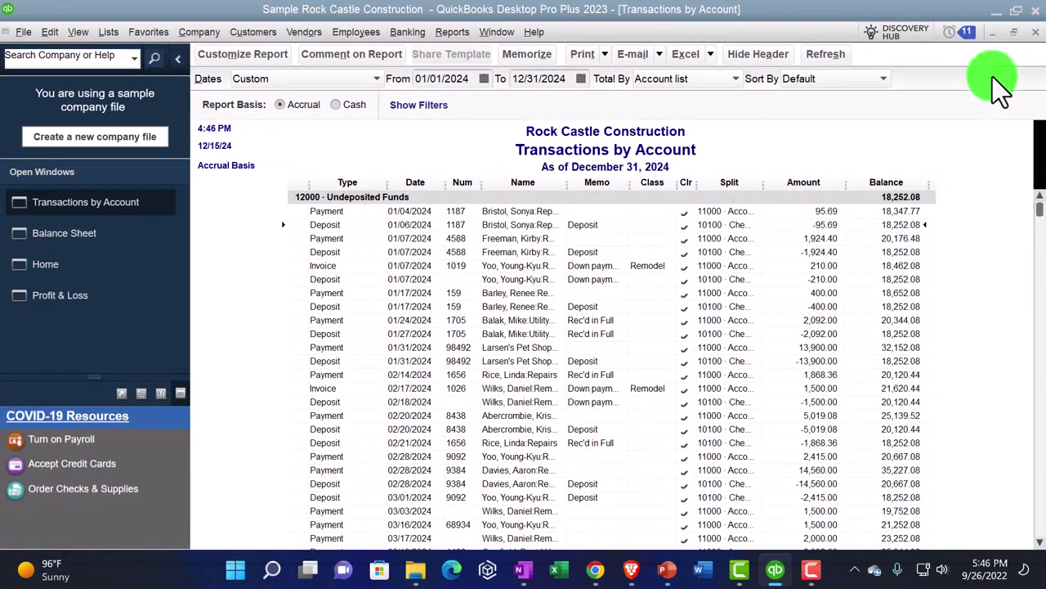
pyautogui.click(1034, 32)
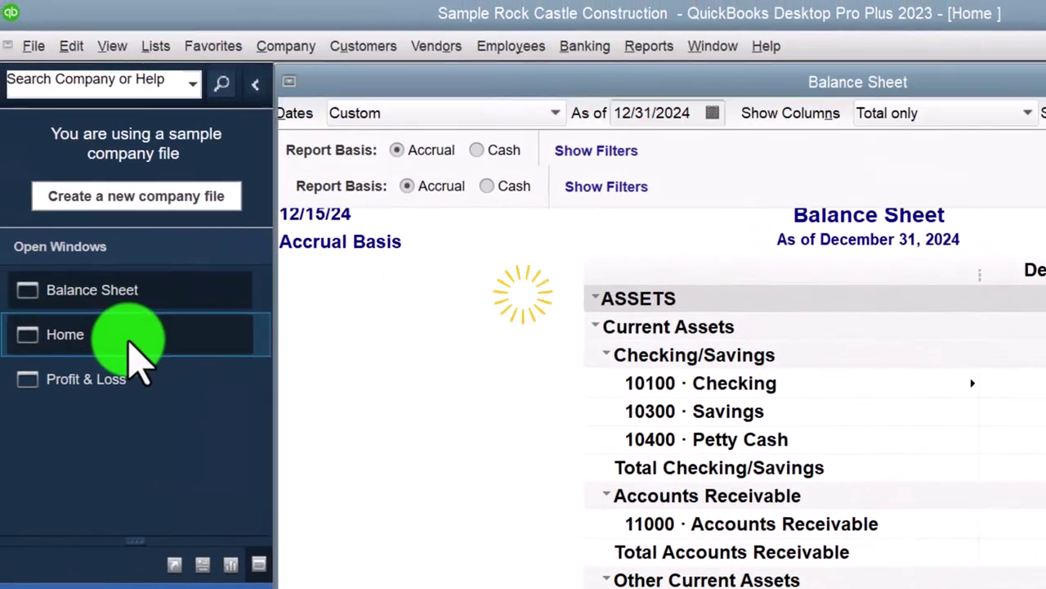
# Return to the Home page and open Record Deposits to view the payments waiting for deposit
pyautogui.click(129, 334)
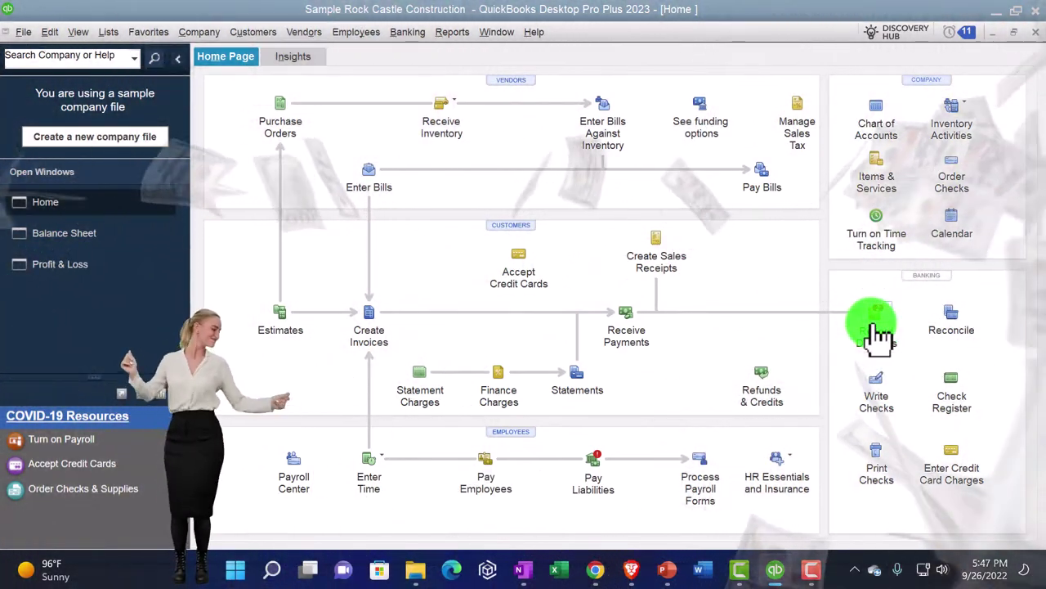
pyautogui.click(873, 329)
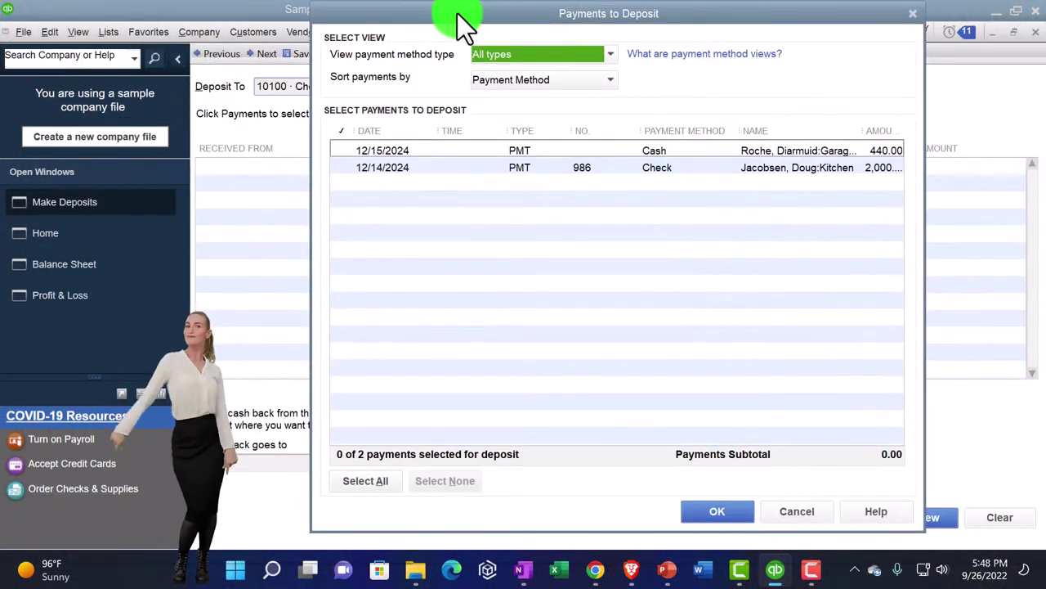
pyautogui.moveTo(457, 15); pyautogui.dragTo(449, 62)
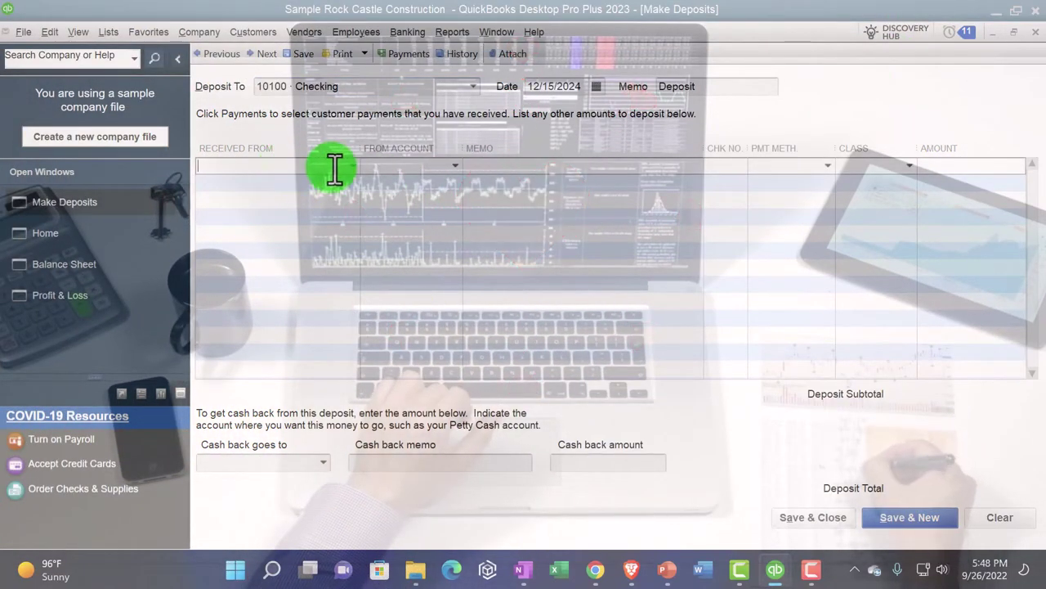
# Examine the From Account choices on the blank deposit form and close the form
pyautogui.click(450, 170)
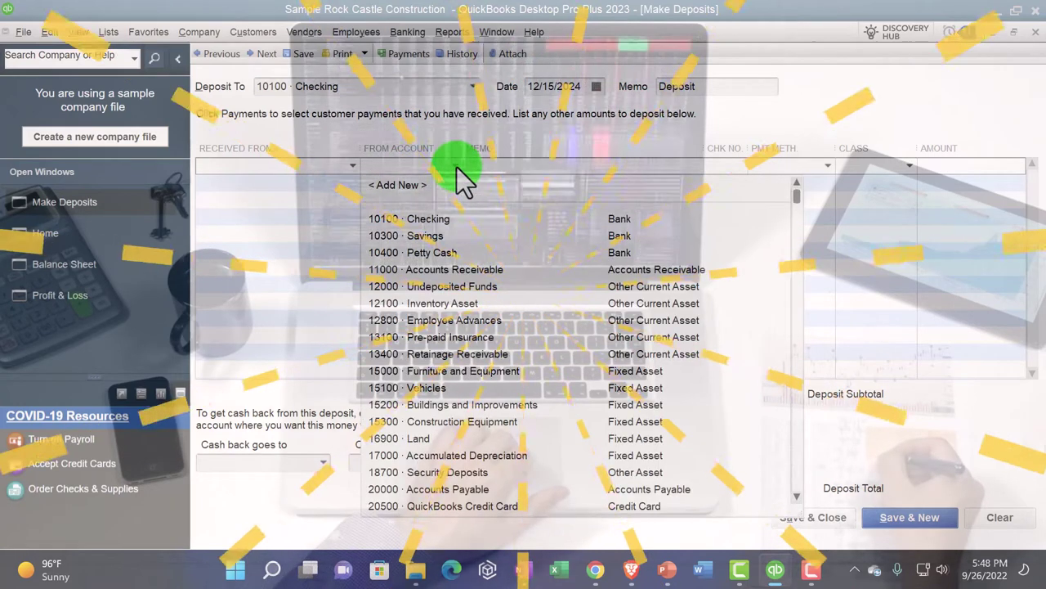
pyautogui.click(458, 172)
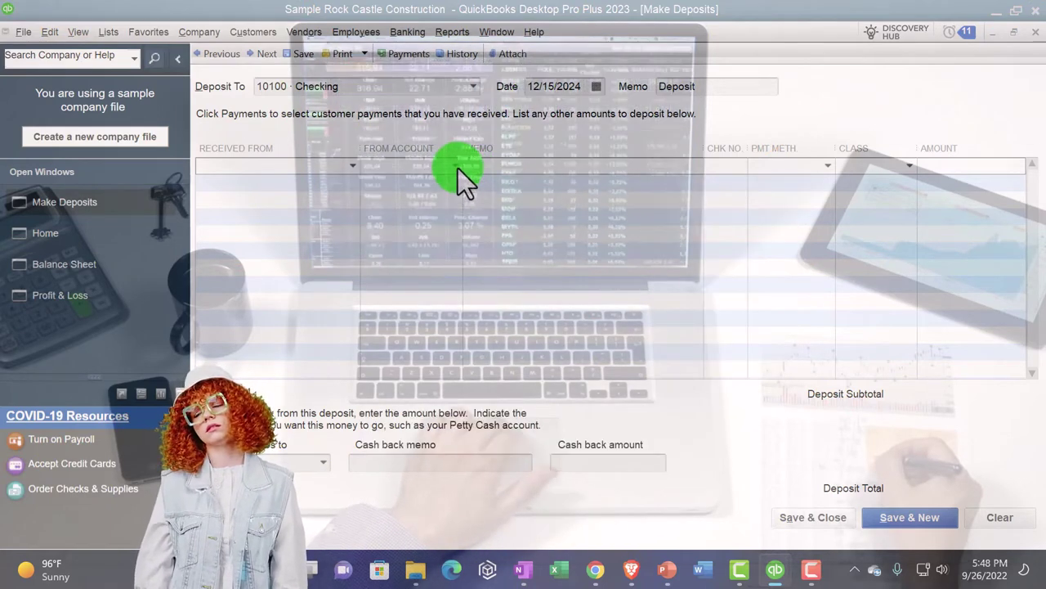
pyautogui.click(458, 169)
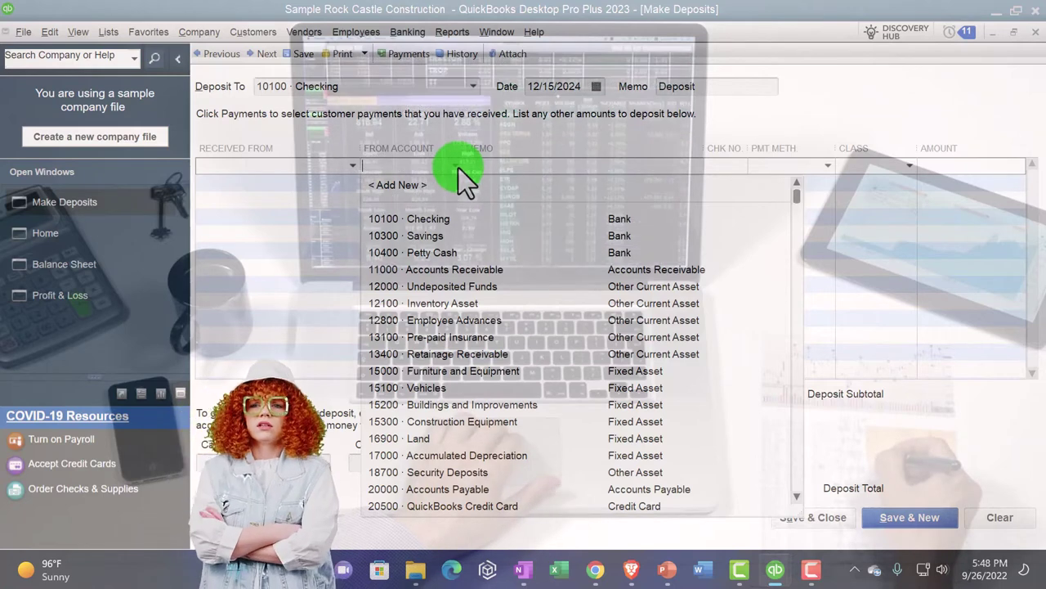
pyautogui.click(474, 136)
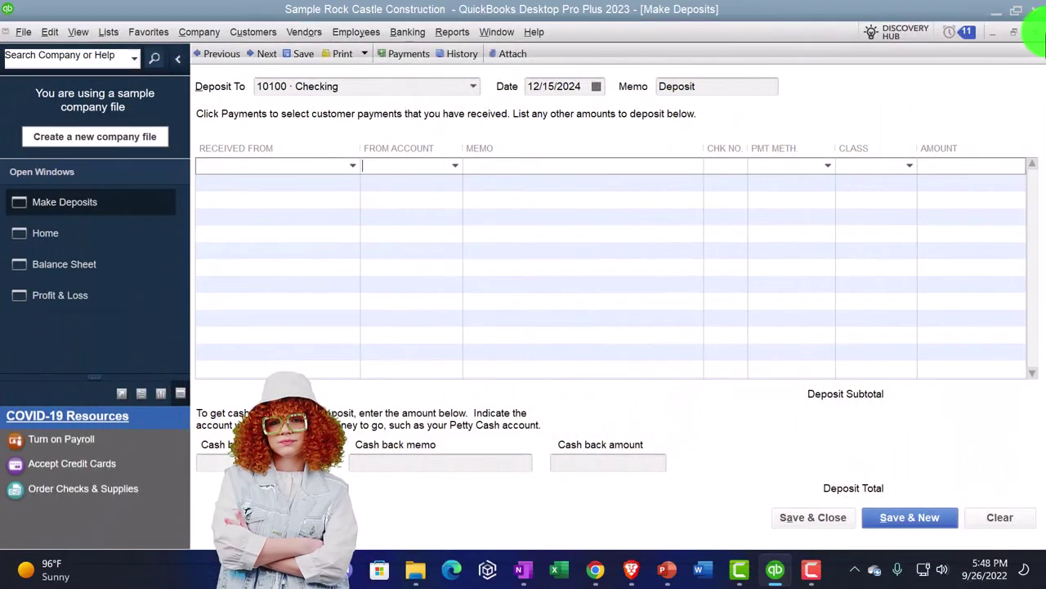
pyautogui.click(1035, 34)
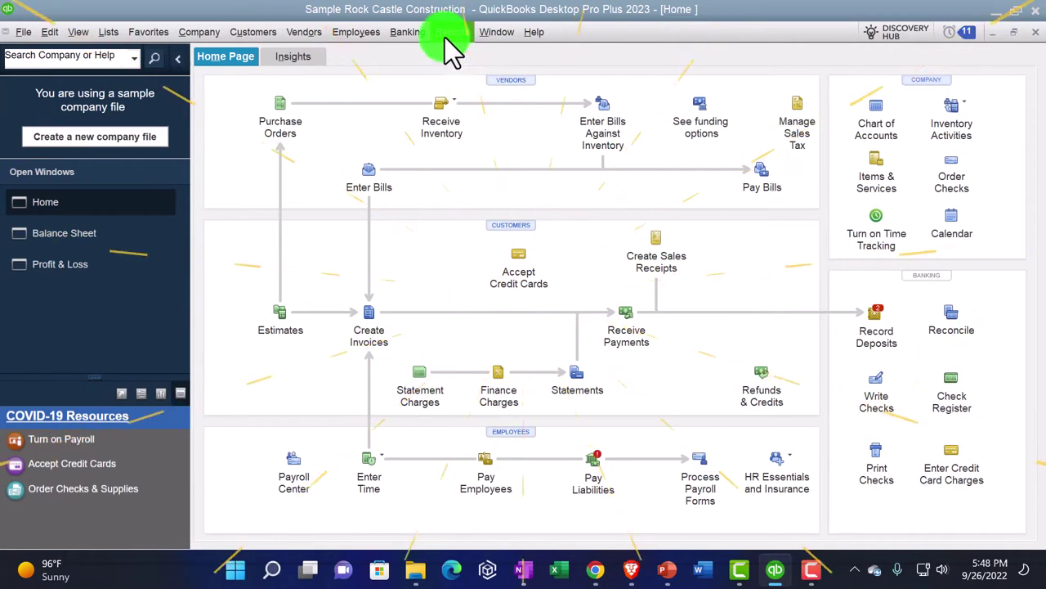
# Open the register for the 10100 · Checking account
pyautogui.click(418, 36)
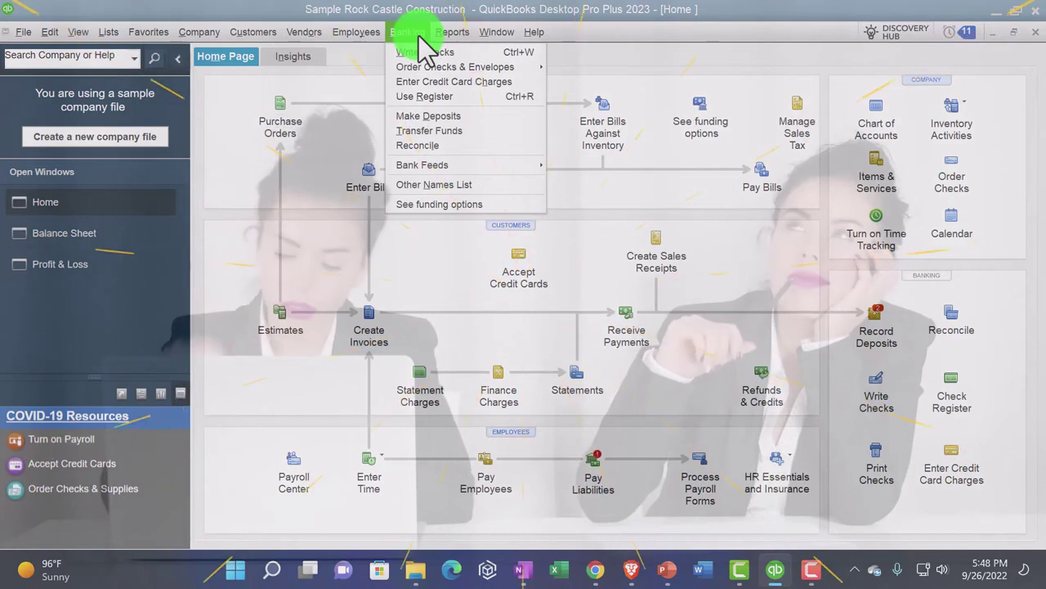
pyautogui.click(418, 96)
pyautogui.click(435, 90)
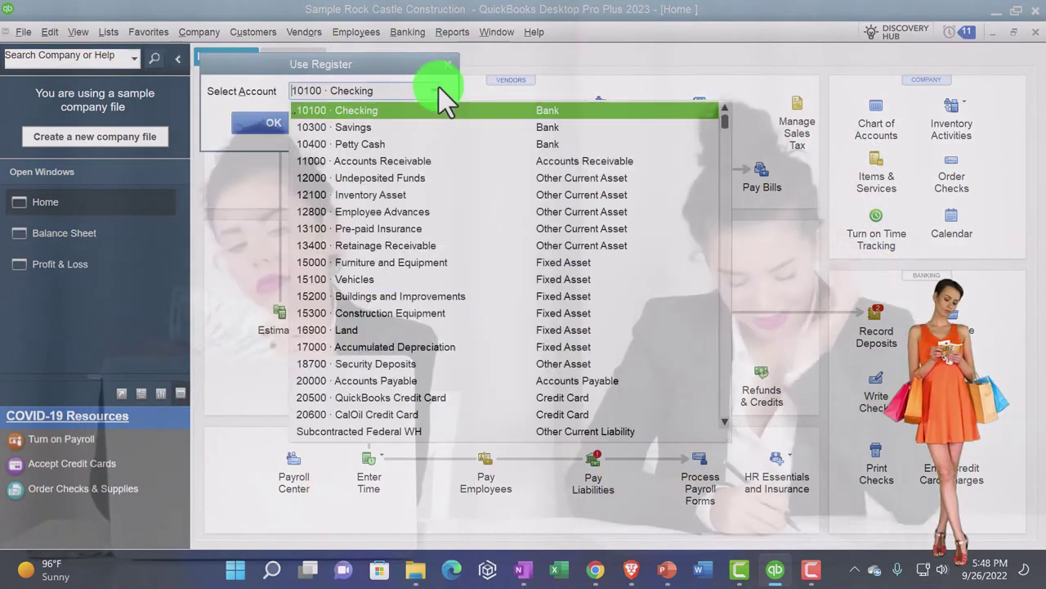
pyautogui.click(260, 126)
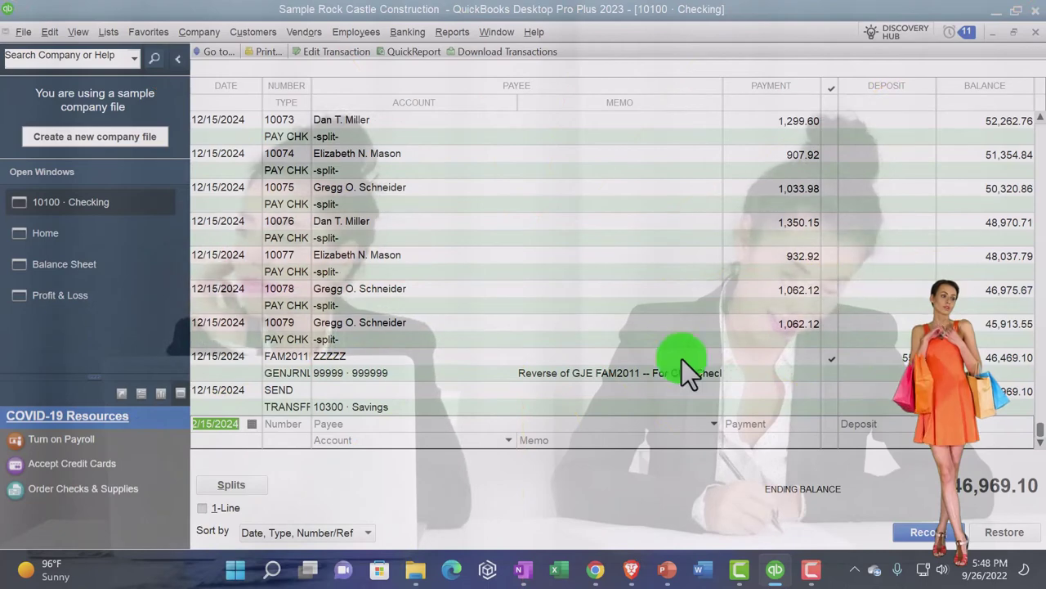
# Find the 12/14/2024 deposit in the Checking register, review its details, and close the deposit and register
pyautogui.scroll(3, 386, 361)
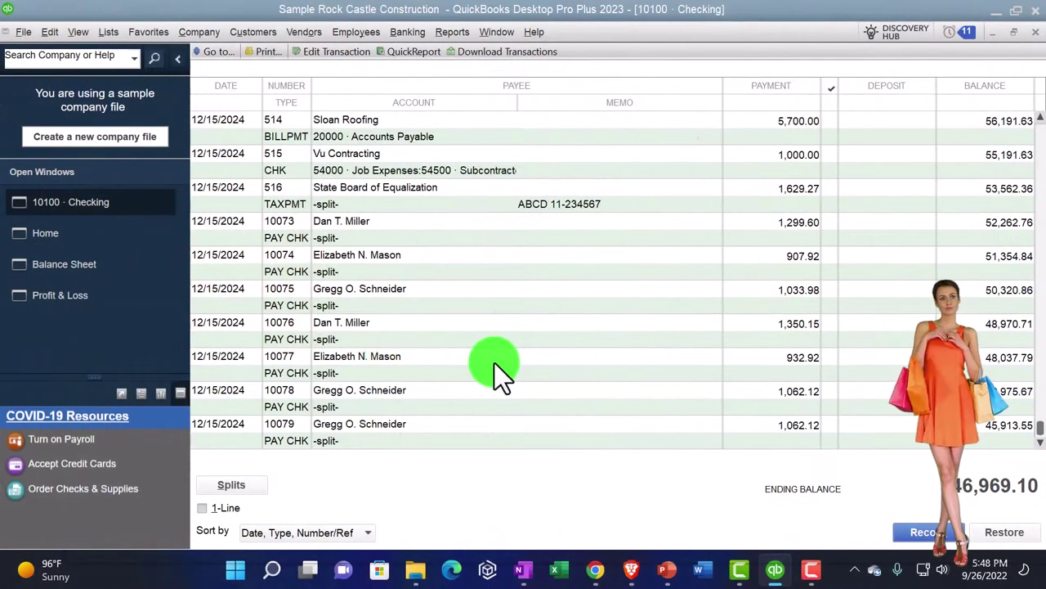
pyautogui.scroll(18, 494, 363)
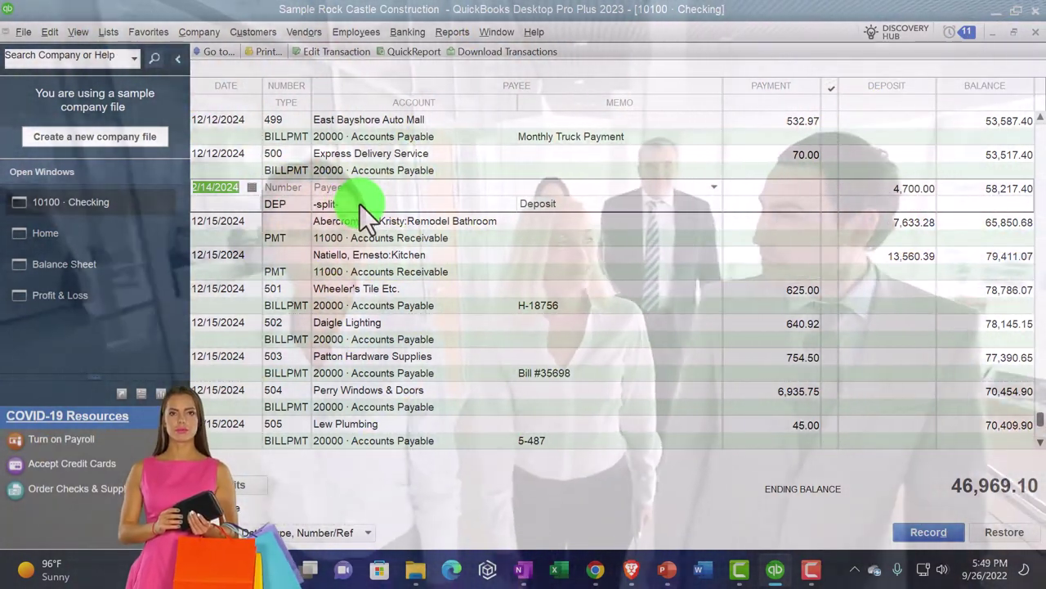
pyautogui.click(360, 204)
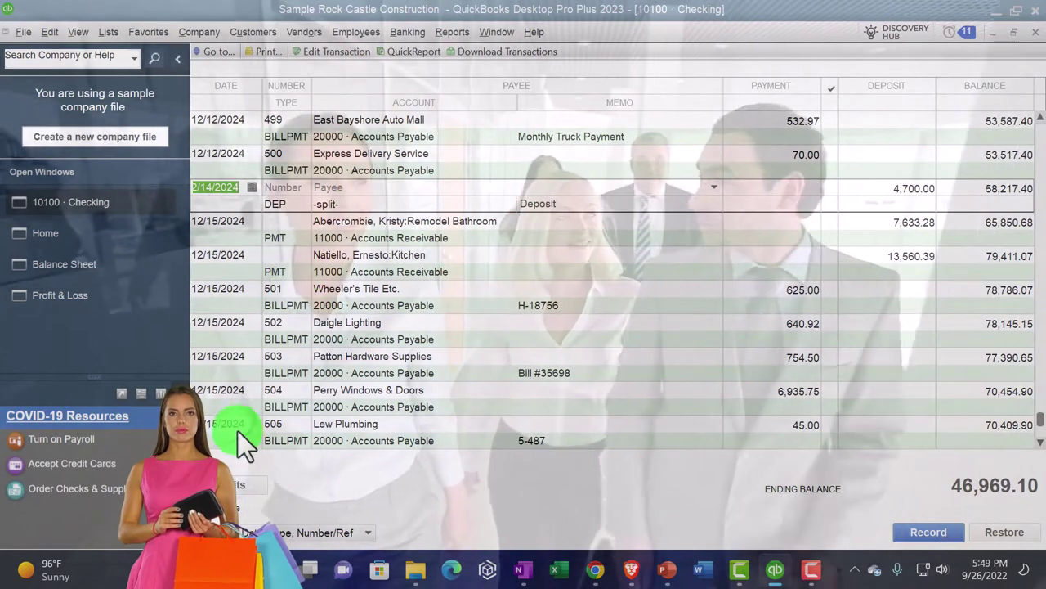
pyautogui.click(522, 201)
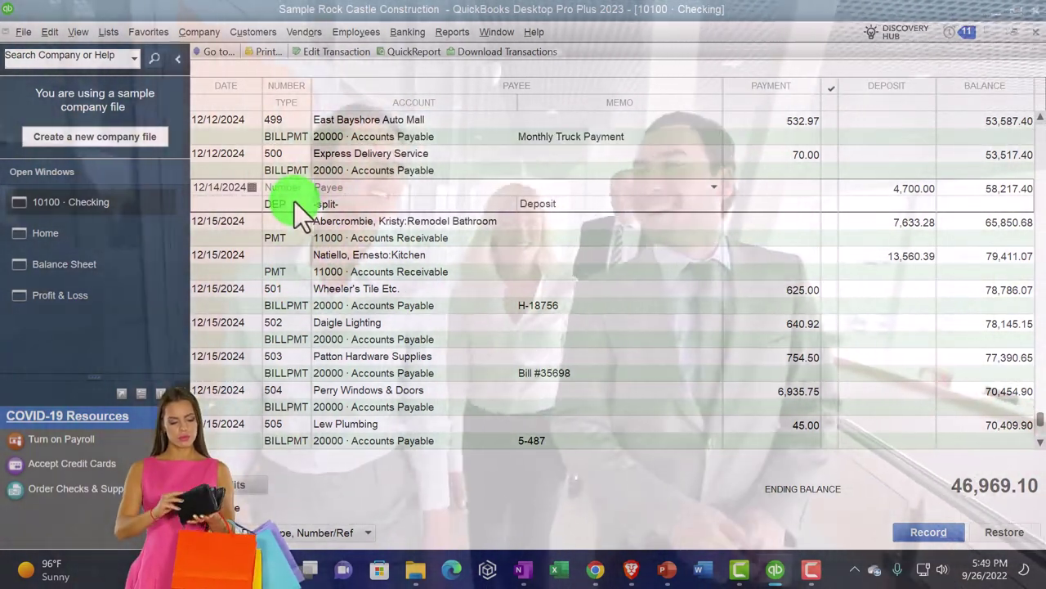
pyautogui.doubleClick(295, 201)
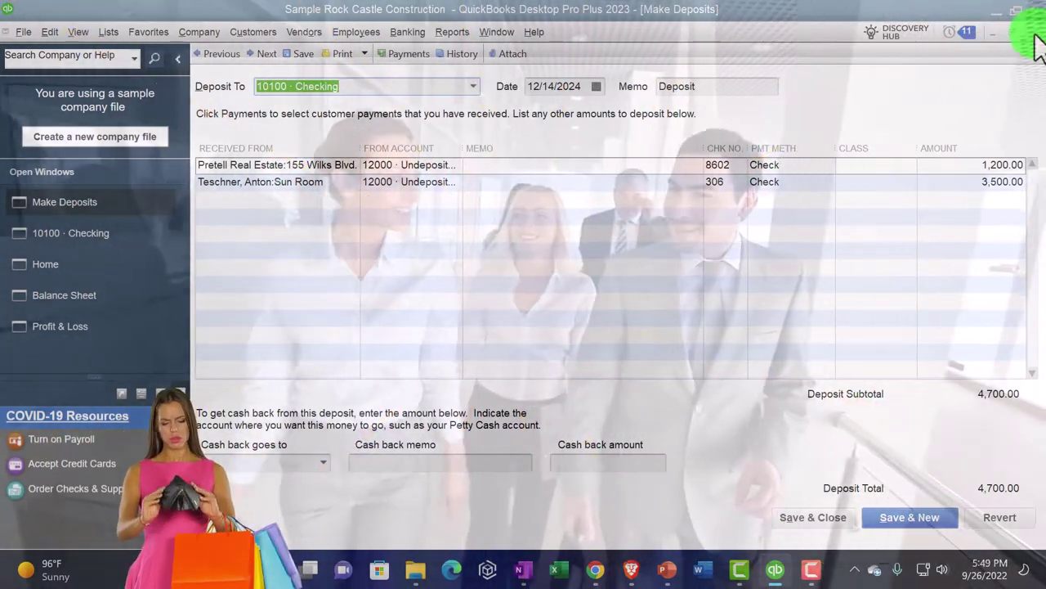
pyautogui.click(1034, 31)
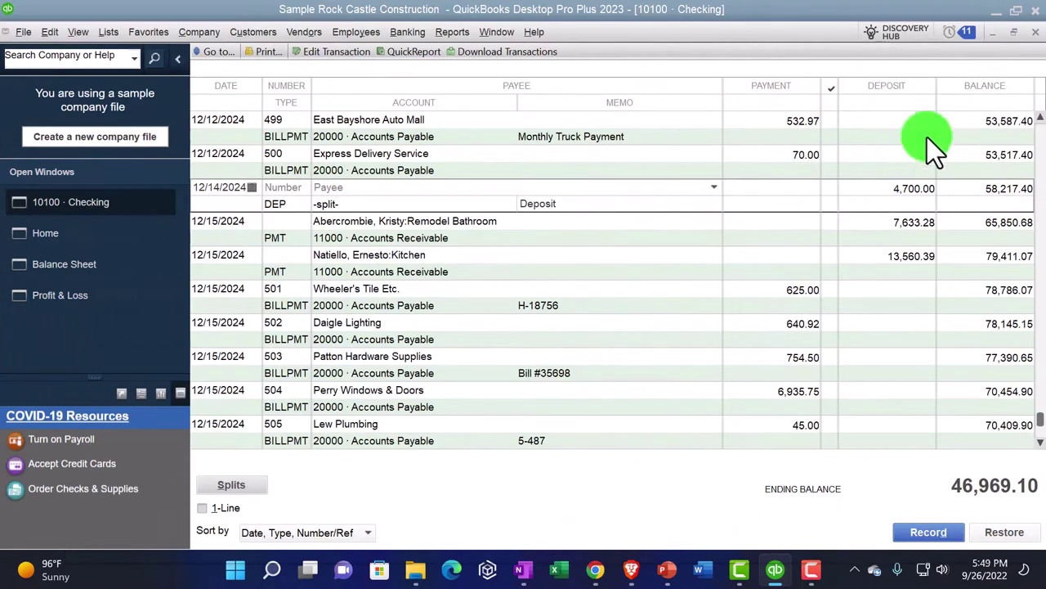
pyautogui.click(1036, 32)
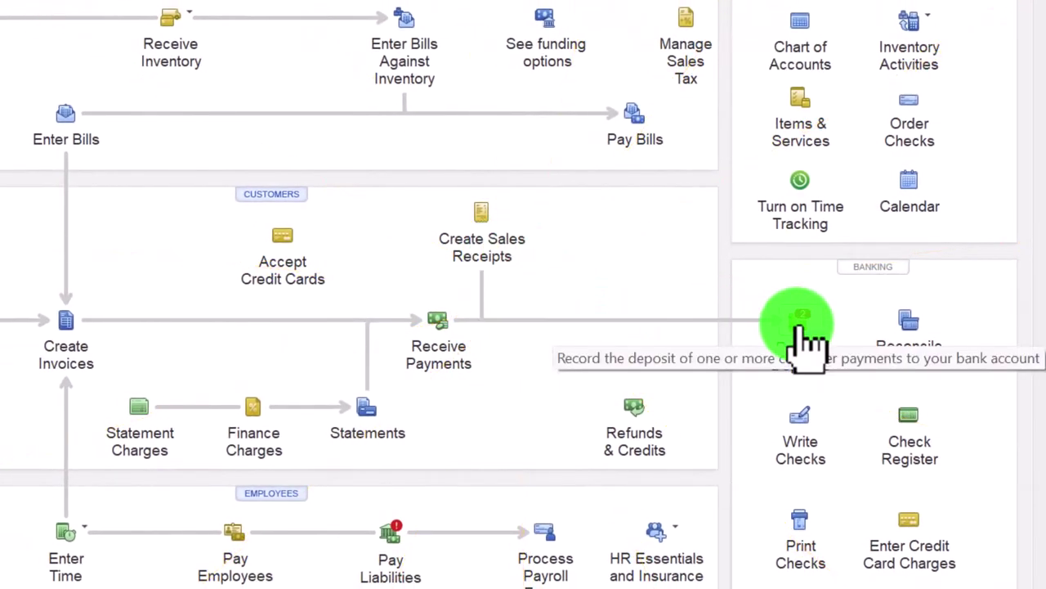
# Open the payments waiting for deposit and try selecting the cash and check payments together
pyautogui.click(800, 327)
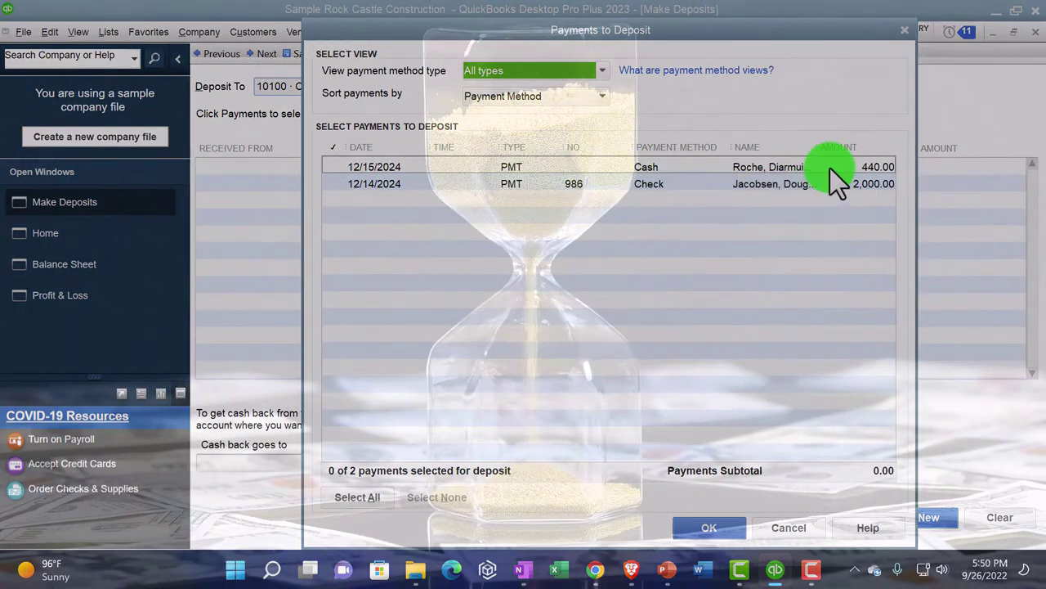
pyautogui.click(829, 168)
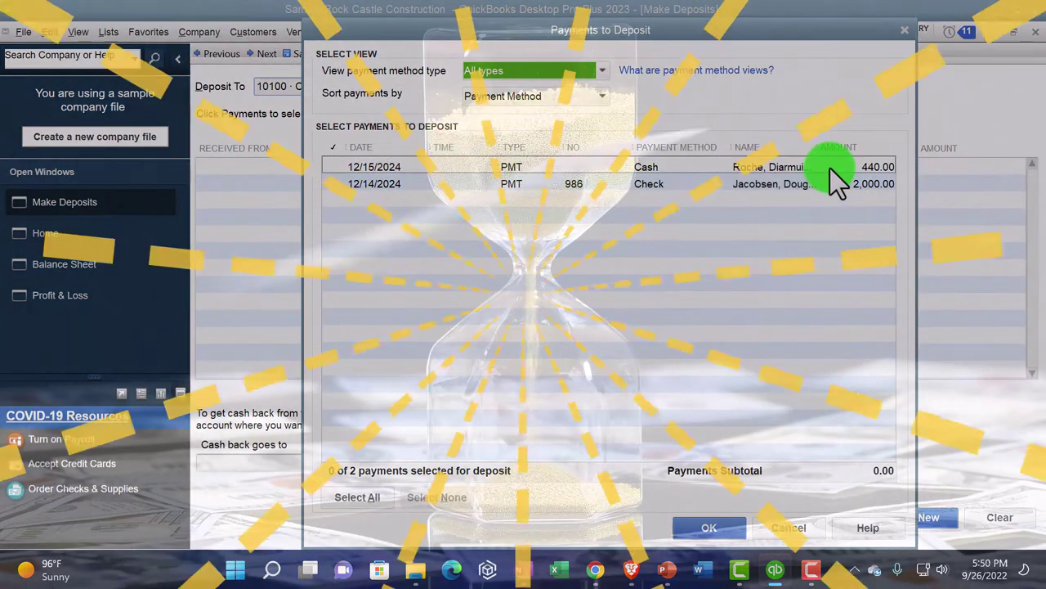
pyautogui.click(825, 185)
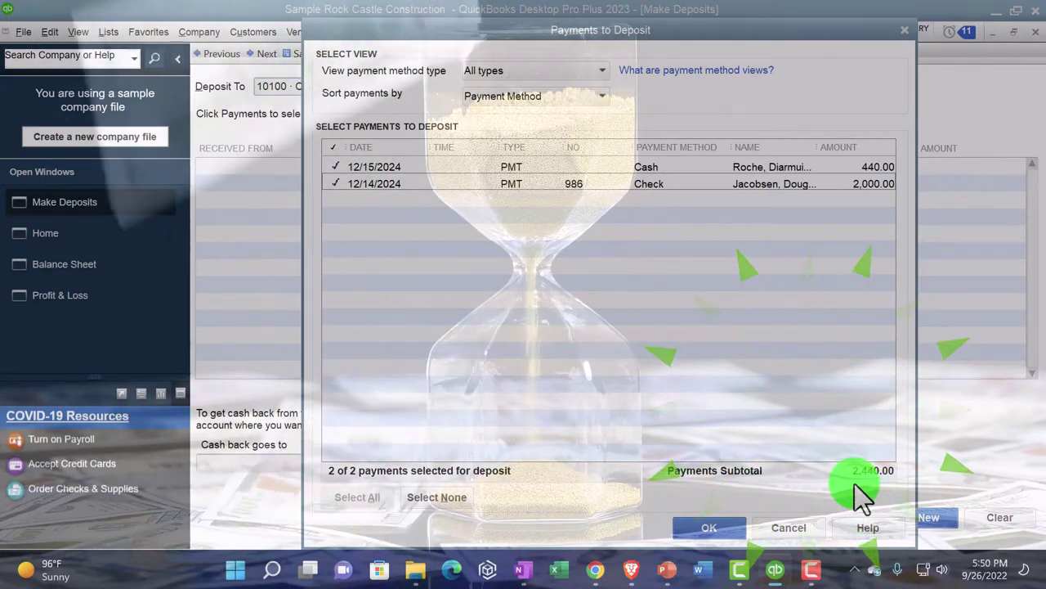
pyautogui.click(848, 183)
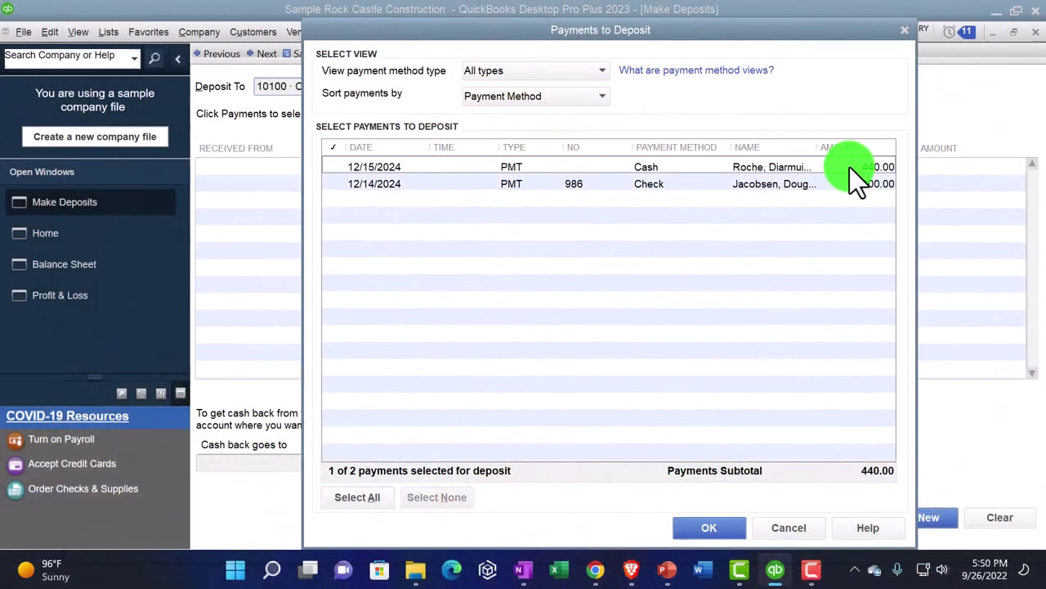
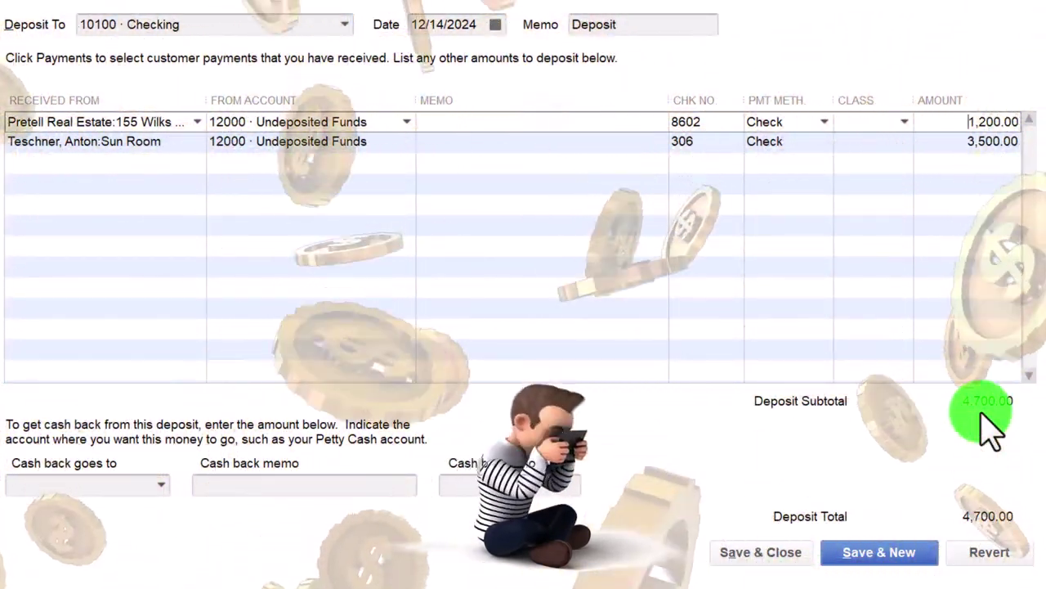
# Examine the From Account entries on the 12/14/2024 deposit and close the deposit form
pyautogui.press('Tab')
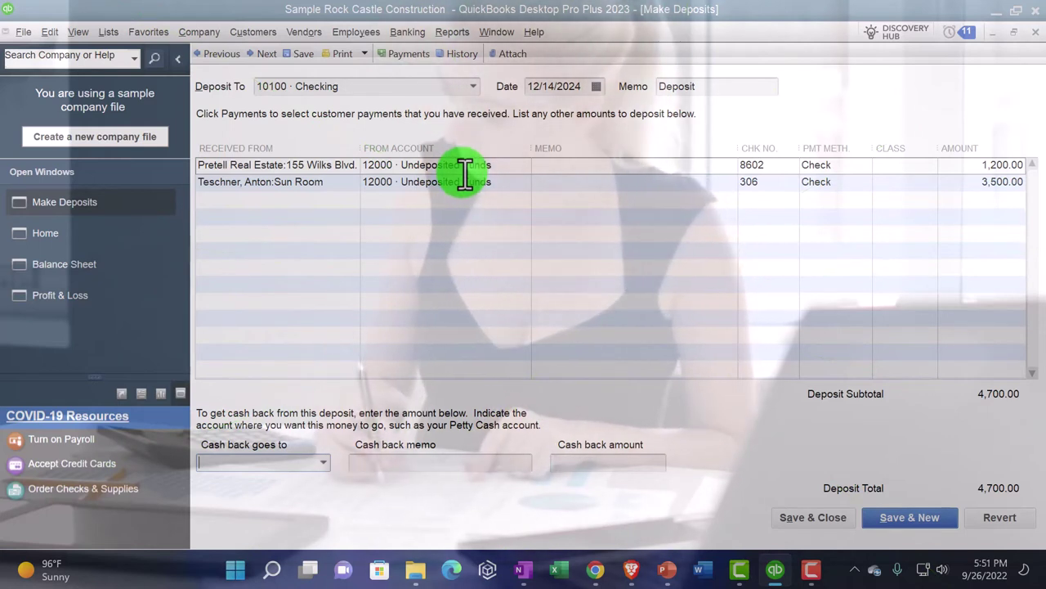
pyautogui.click(524, 166)
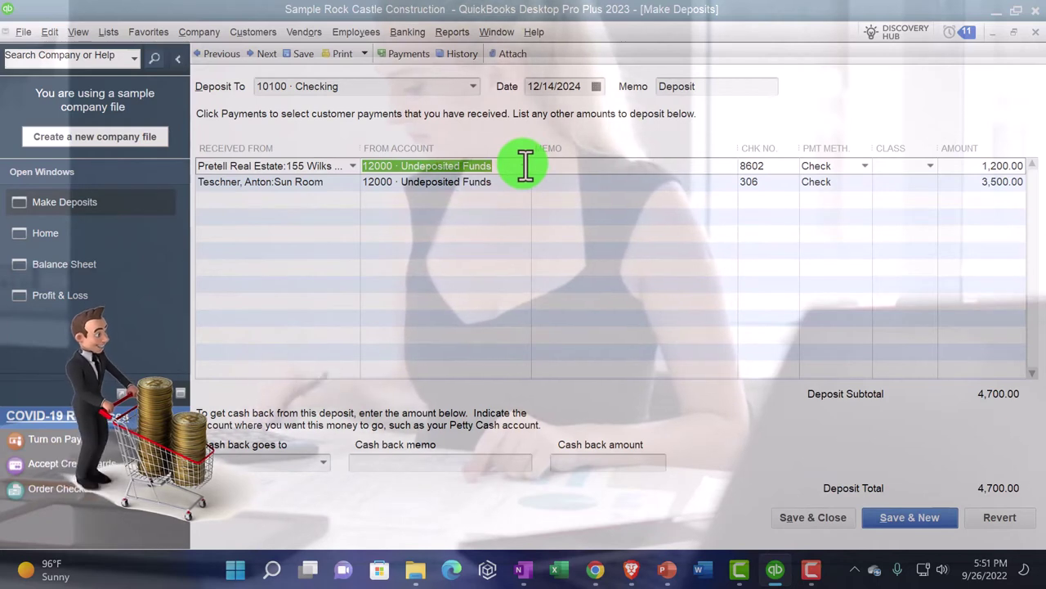
pyautogui.click(1033, 35)
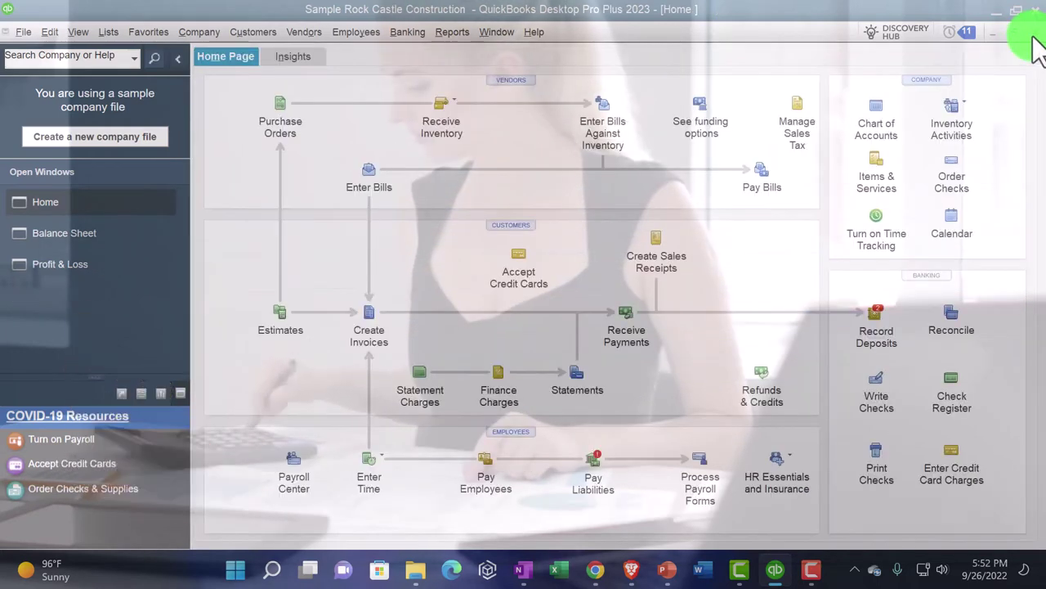
# Open the transaction detail behind 10100 · Checking on the Balance Sheet and set its start date to 01/01/2024
pyautogui.click(78, 233)
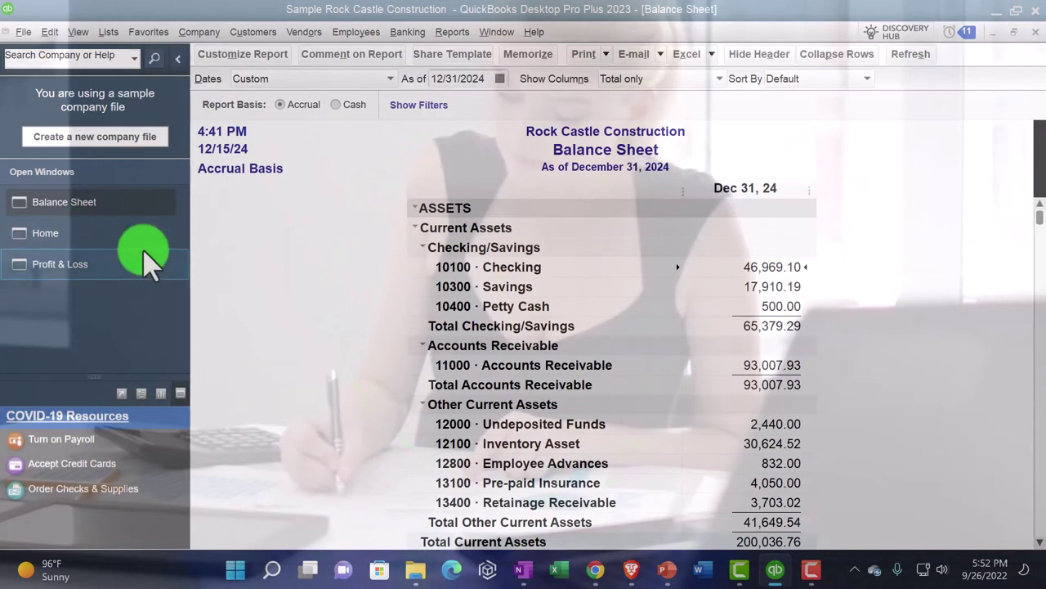
pyautogui.scroll(-1, 330, 294)
pyautogui.scroll(1, 335, 300)
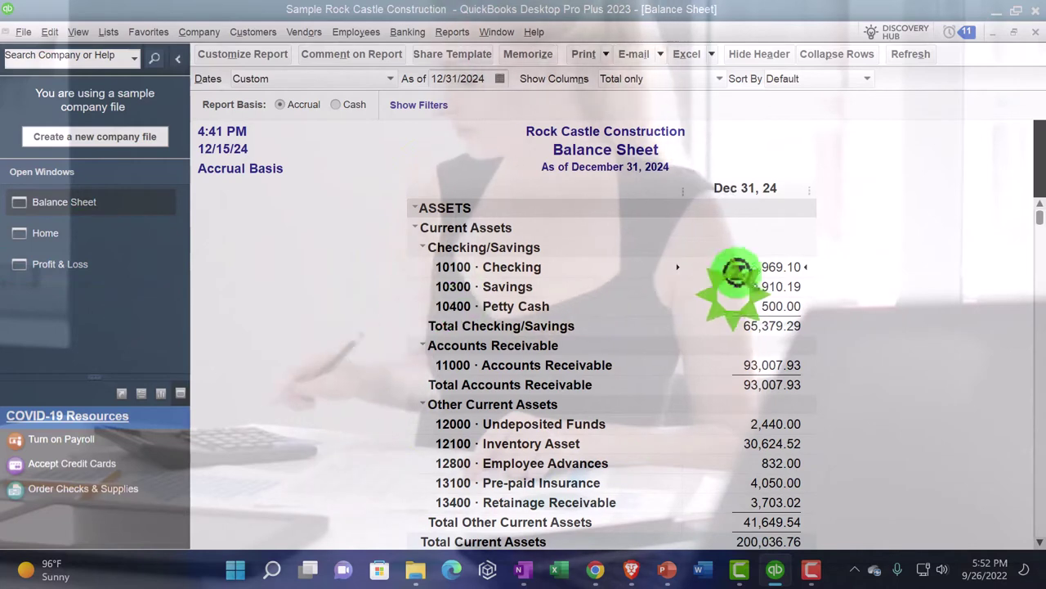
pyautogui.doubleClick(758, 267)
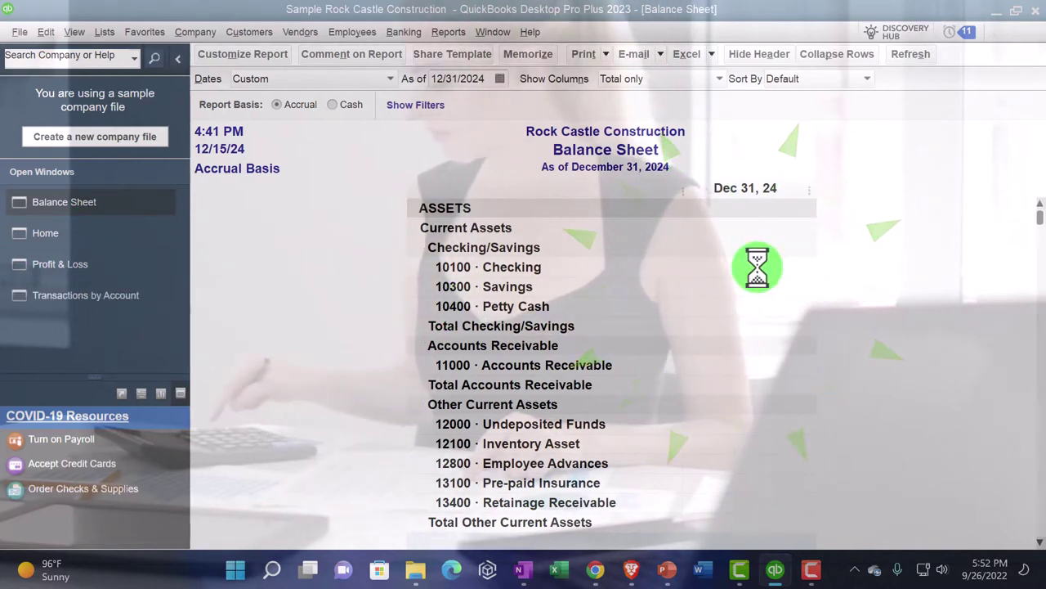
pyautogui.press('Tab')
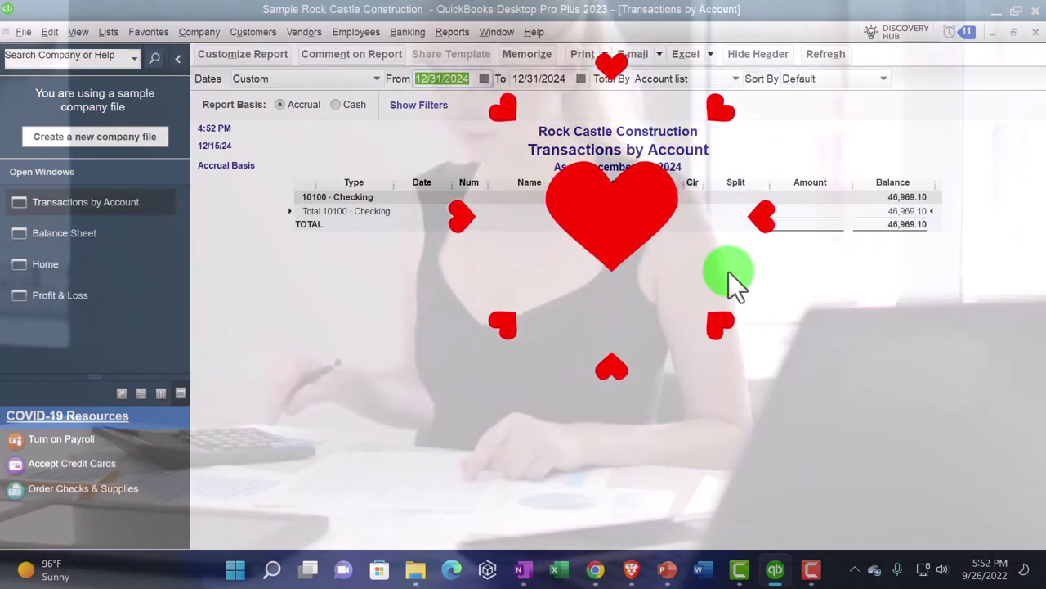
pyautogui.write('01/01/2024')
pyautogui.press('Tab')
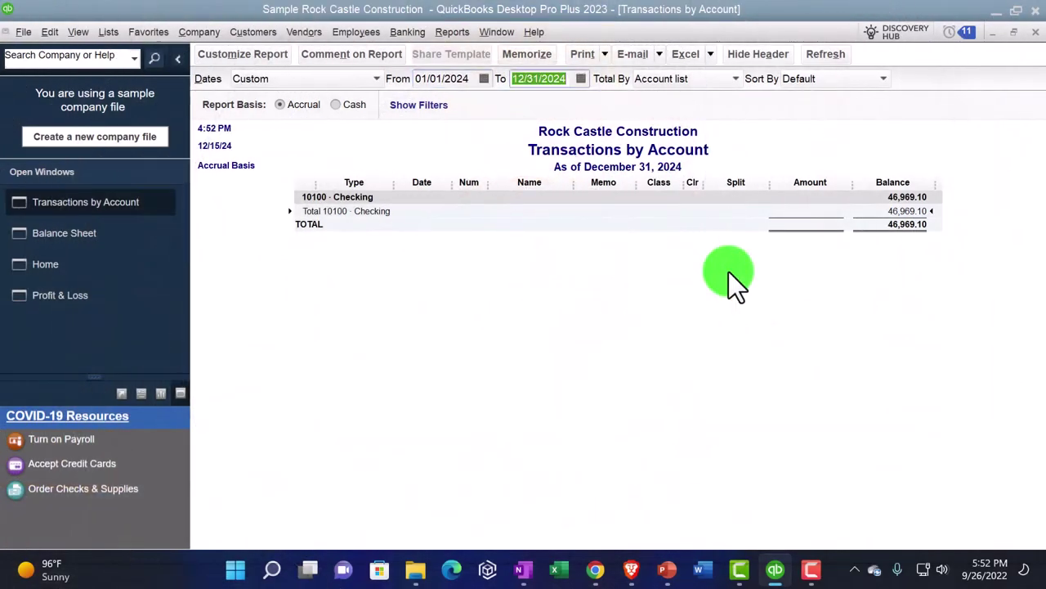
pyautogui.press('Tab')
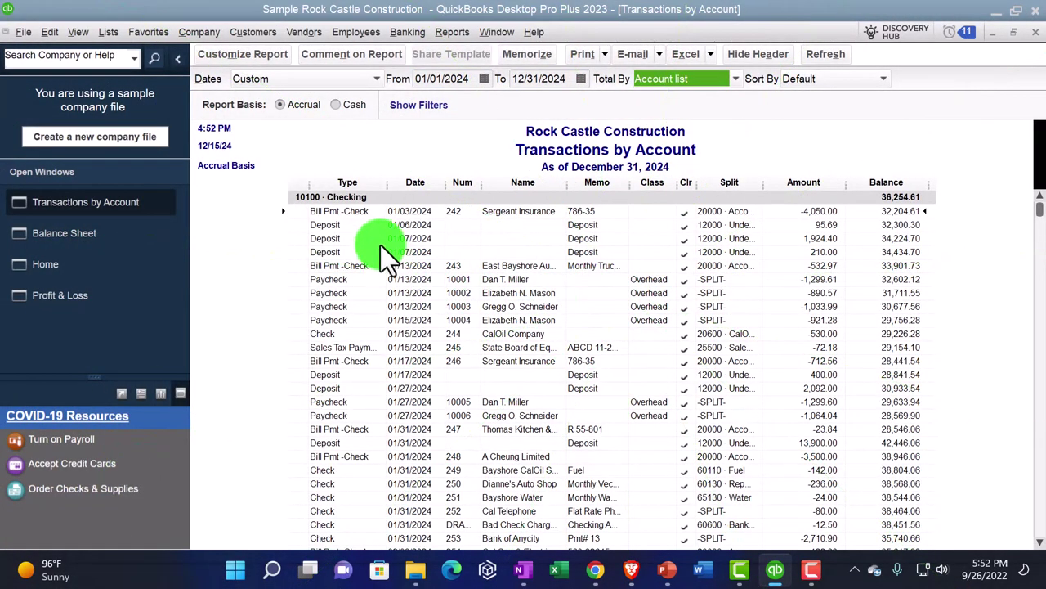
# Review the 01/06/2024 deposit from the Checking transaction report, and close the deposit and the report
pyautogui.click(350, 226)
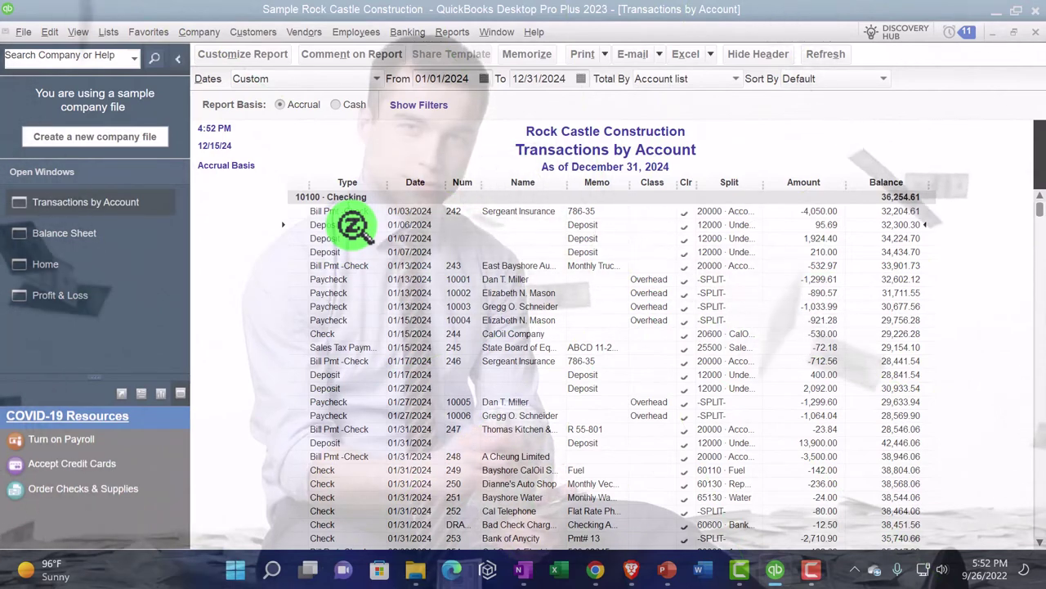
pyautogui.click(63, 270)
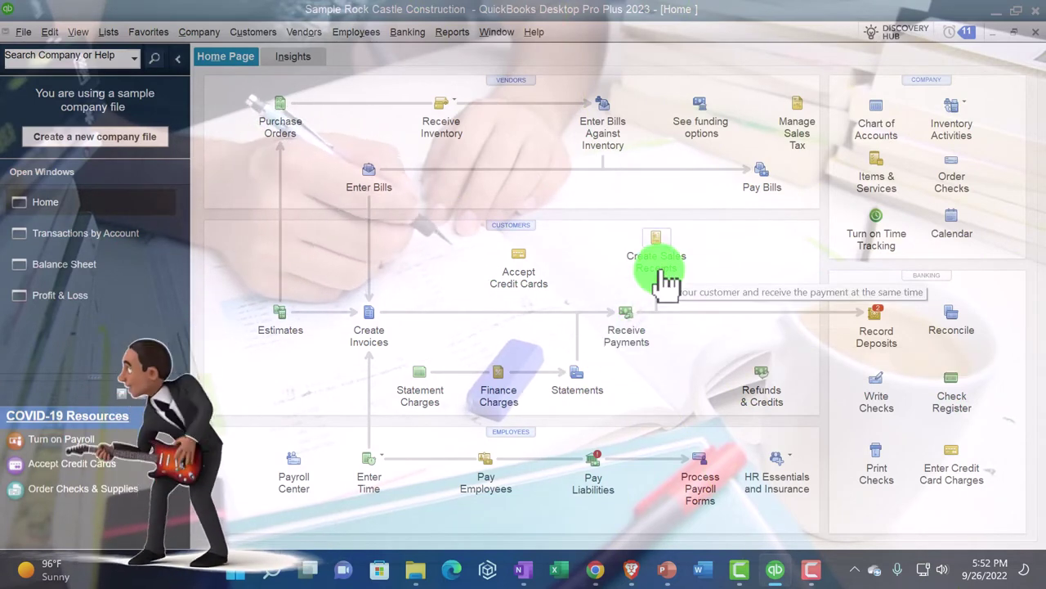
pyautogui.click(128, 230)
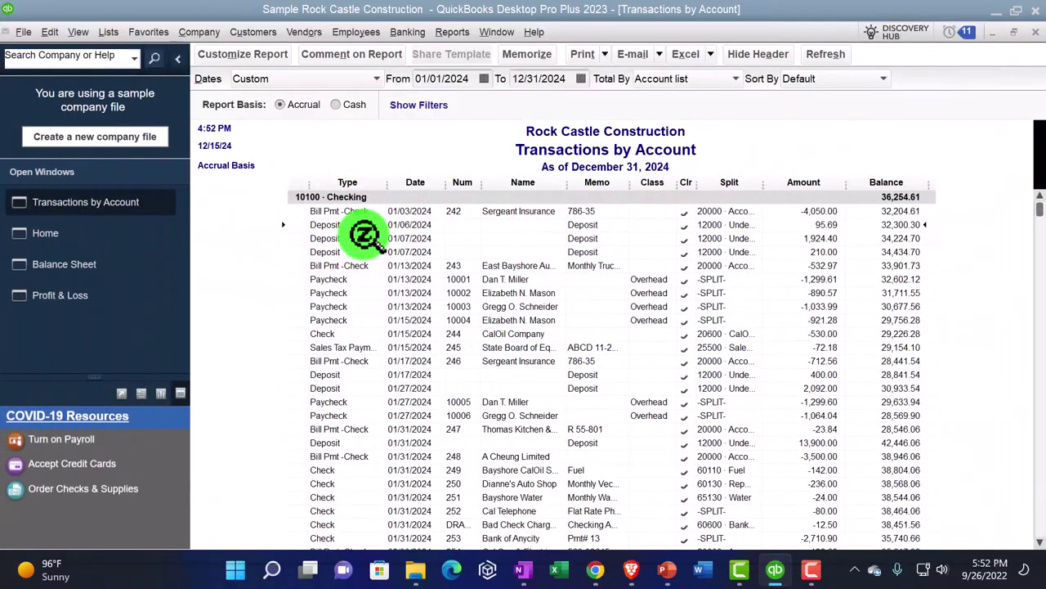
pyautogui.doubleClick(820, 224)
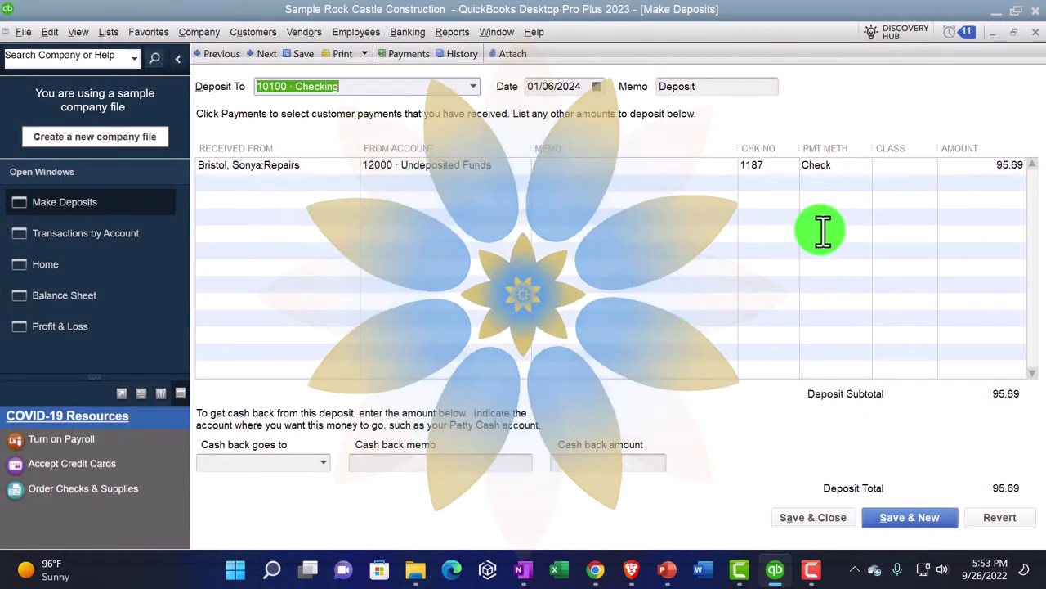
pyautogui.click(1034, 34)
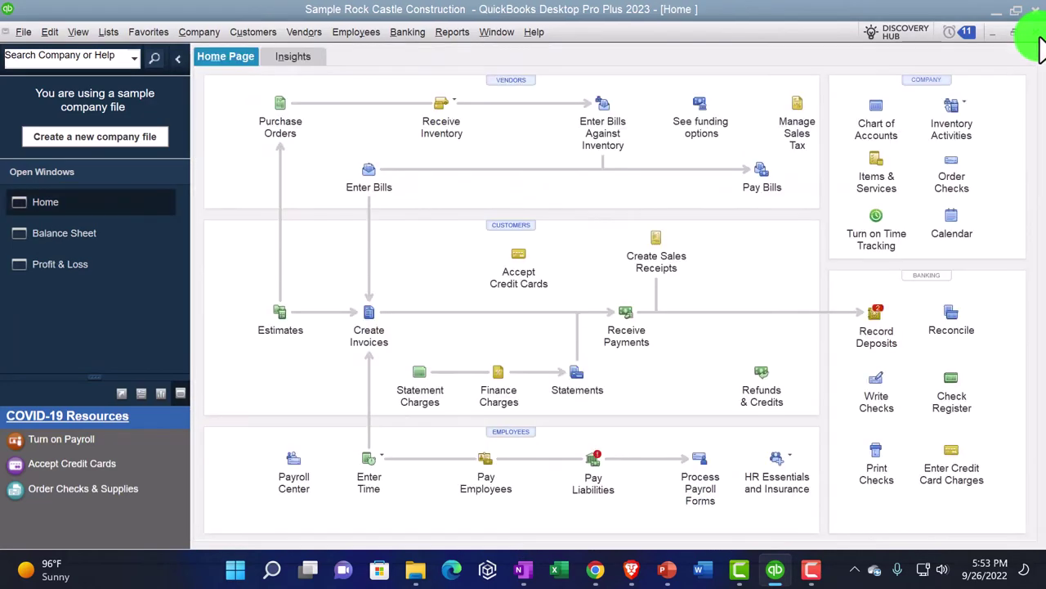
# List the 12000 · Undeposited Funds transactions from 01/01/2024, open the January 95.69 entry, and close the report
pyautogui.click(65, 234)
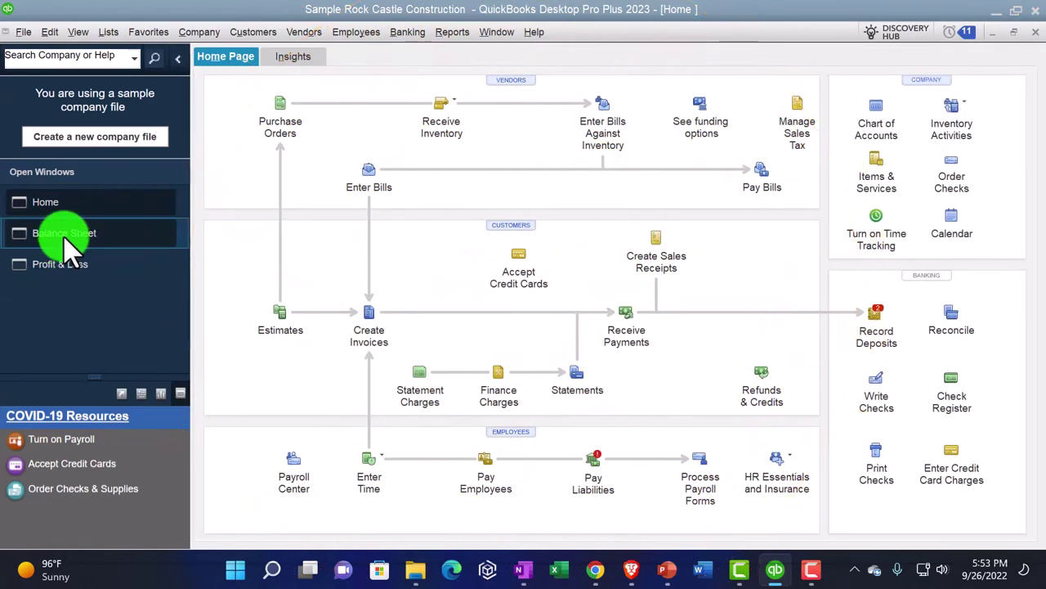
pyautogui.scroll(-1, 572, 287)
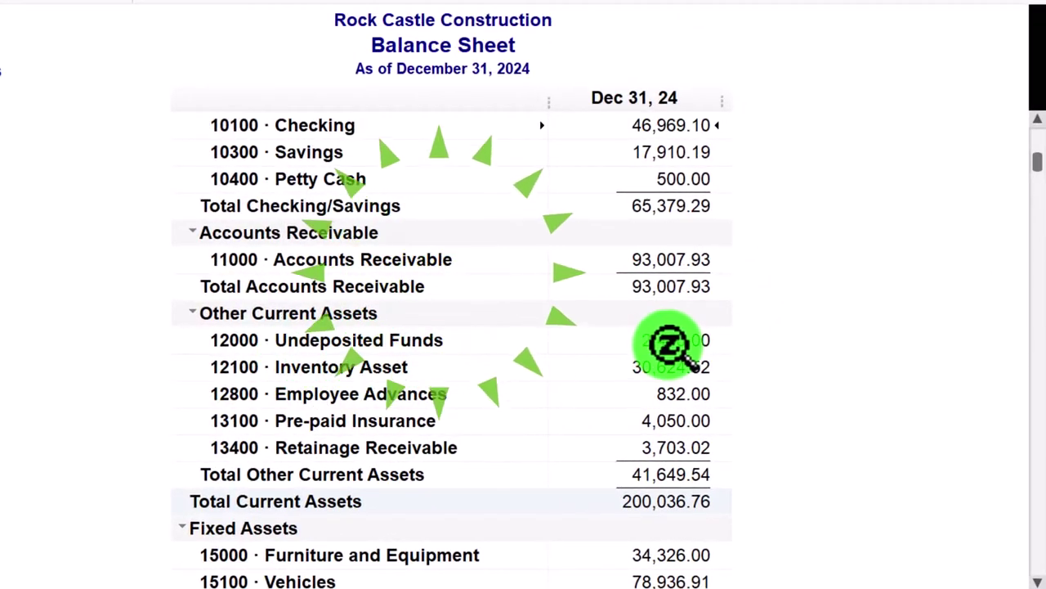
pyautogui.doubleClick(672, 343)
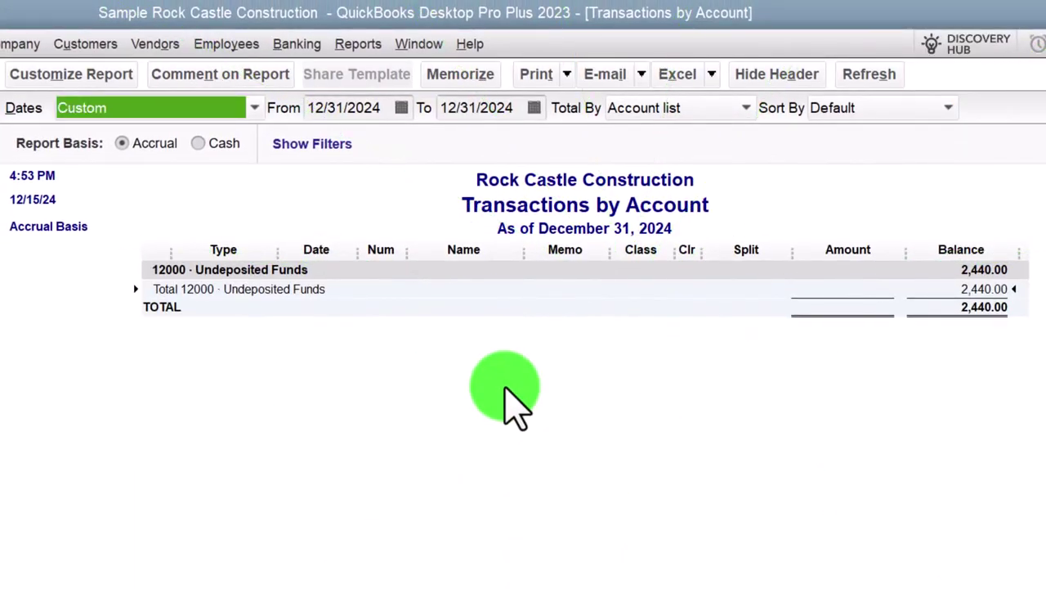
pyautogui.press('Tab')
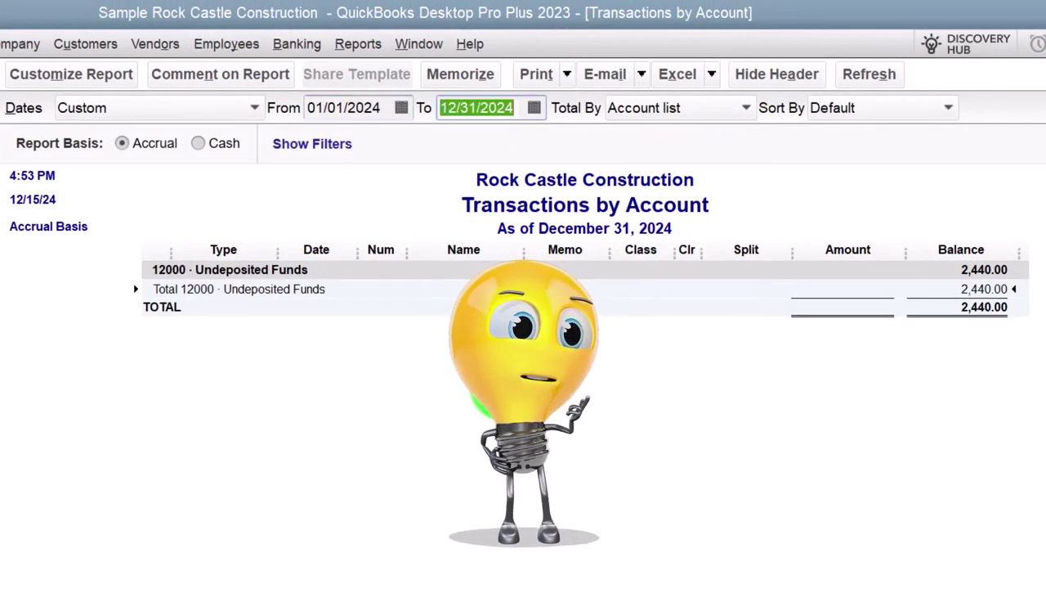
pyautogui.press('Tab')
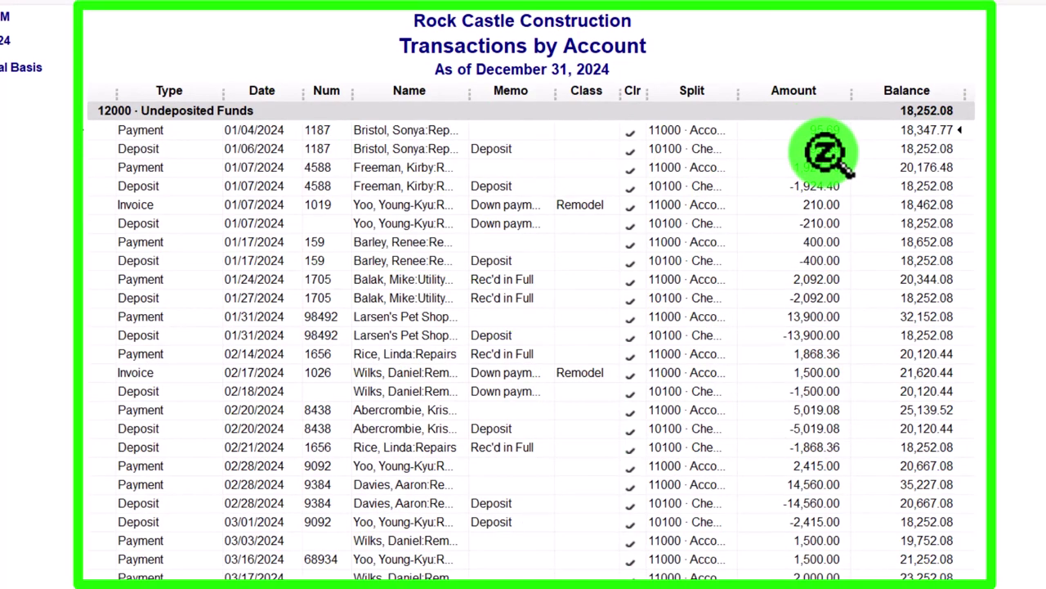
pyautogui.doubleClick(834, 155)
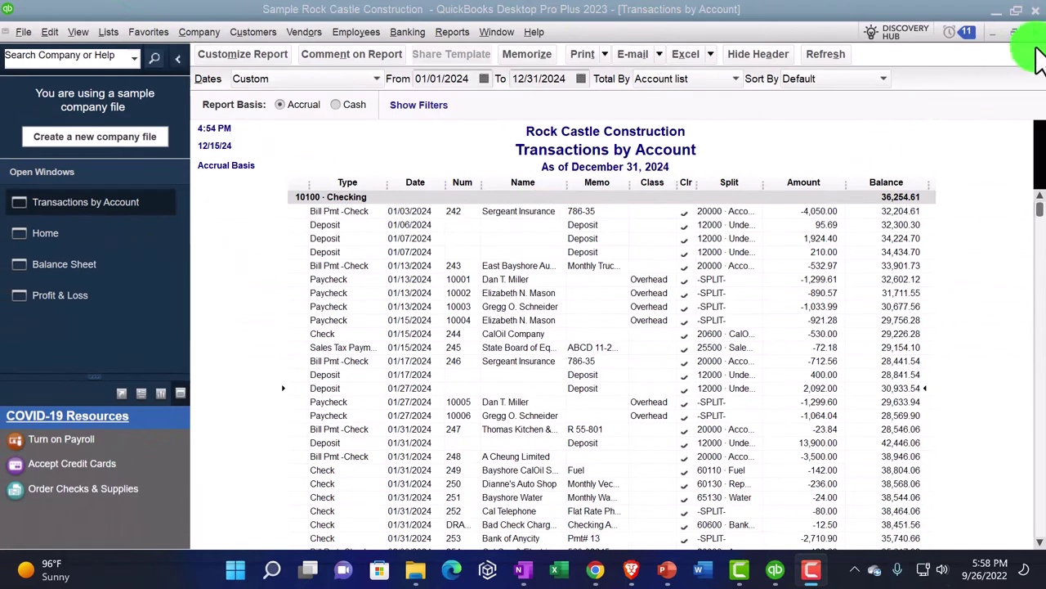
pyautogui.click(1032, 35)
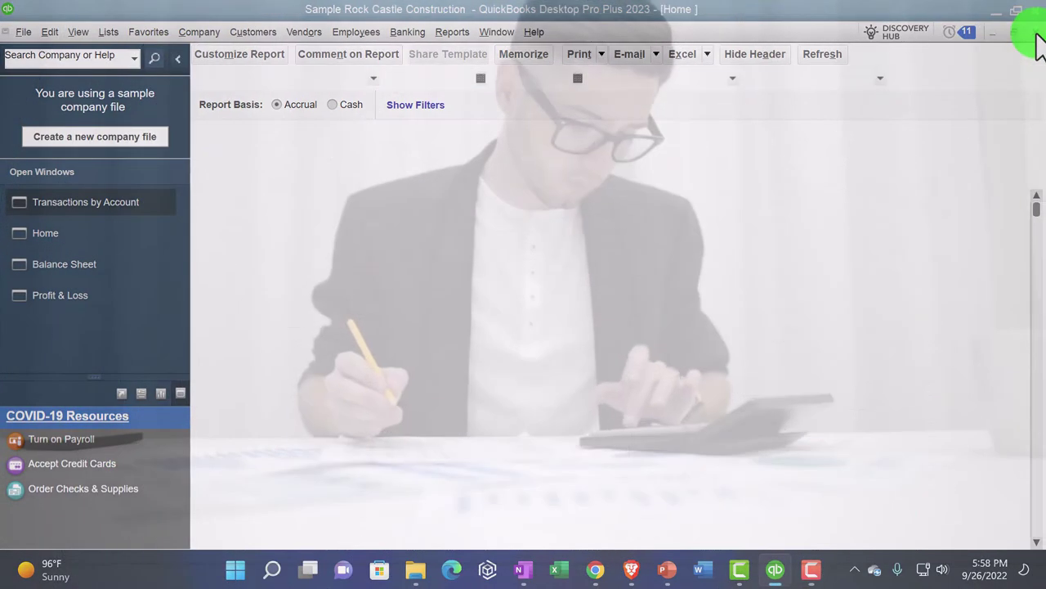
# Return to the Balance Sheet and list the 10100 · Checking transactions again, starting from 01/01/2024
pyautogui.click(37, 233)
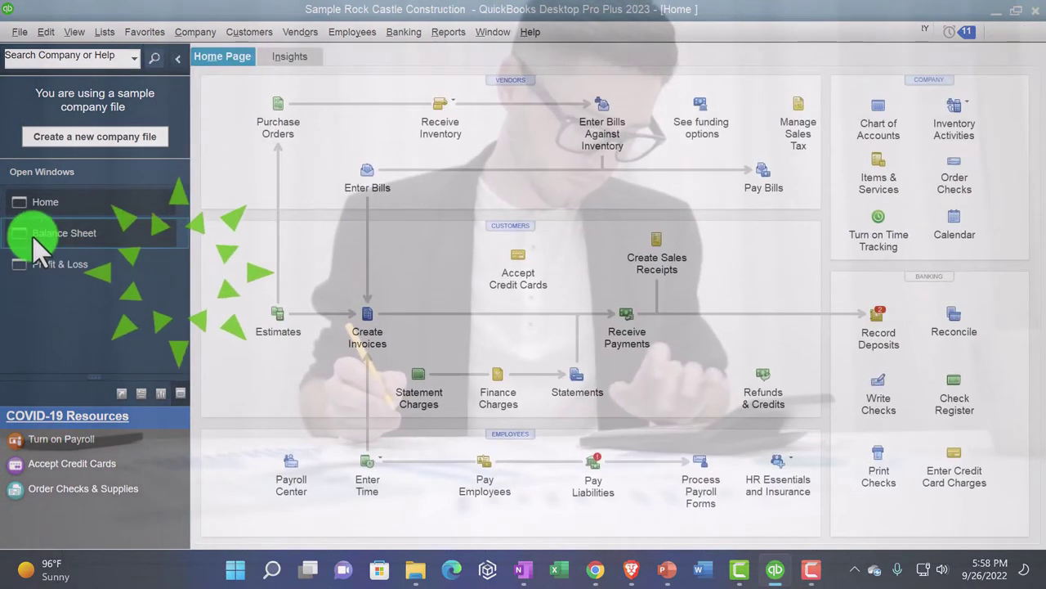
pyautogui.doubleClick(740, 268)
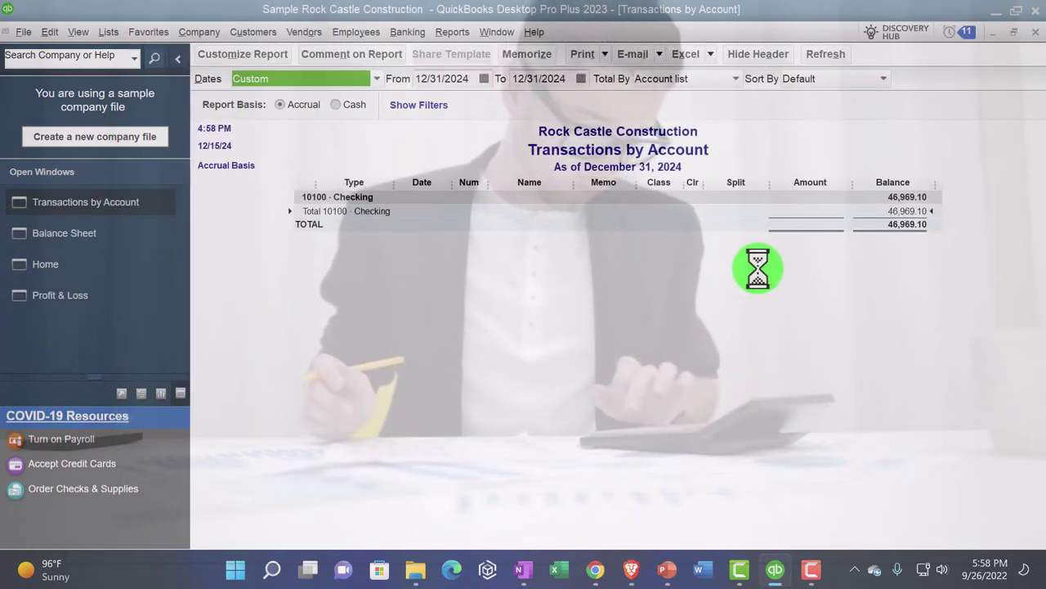
pyautogui.write('01/01/2024')
pyautogui.press('Tab')
pyautogui.press('Tab')
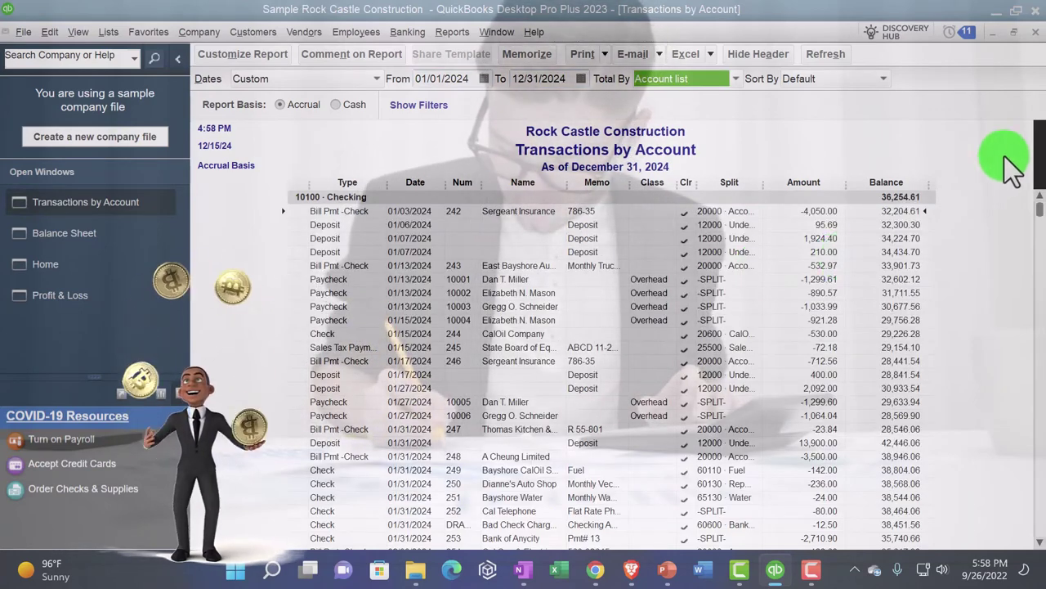
# Find the 12/12/2024 deposit in the Checking transactions, review its two payments, and close the deposit
pyautogui.scroll(-1, 826, 331)
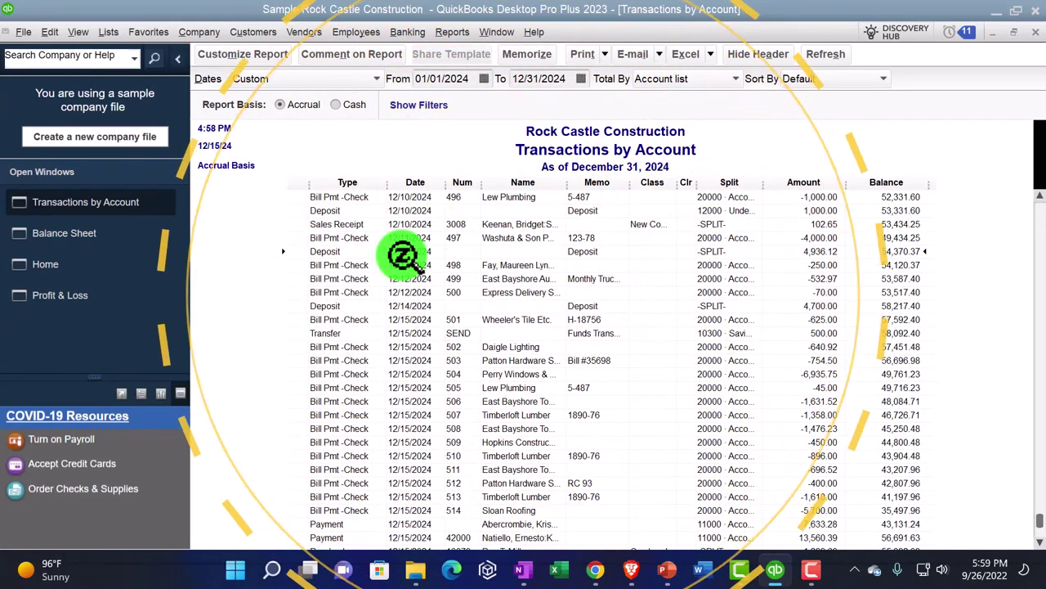
pyautogui.doubleClick(812, 253)
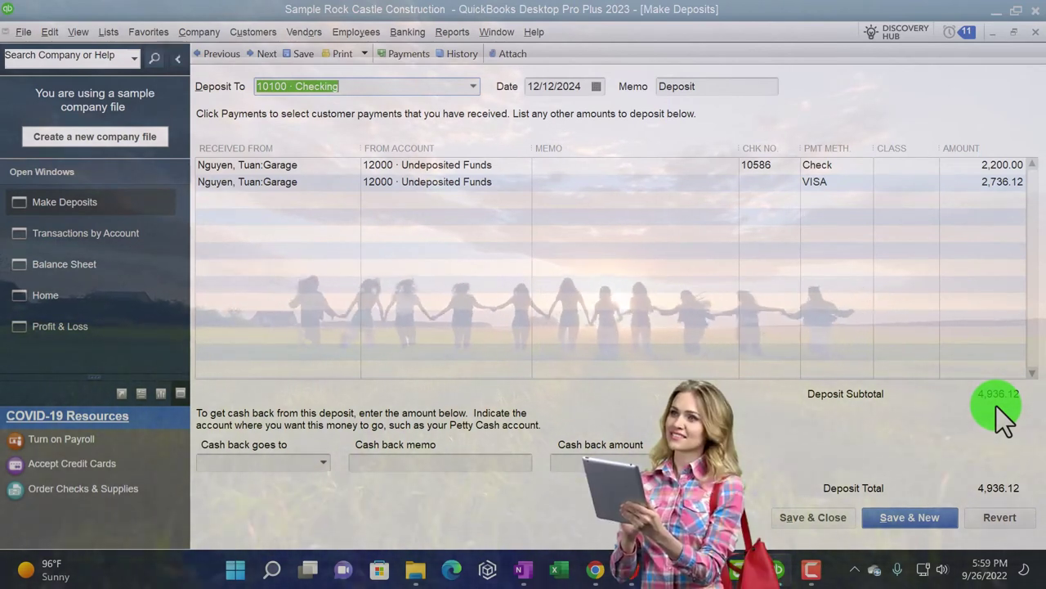
pyautogui.click(1035, 36)
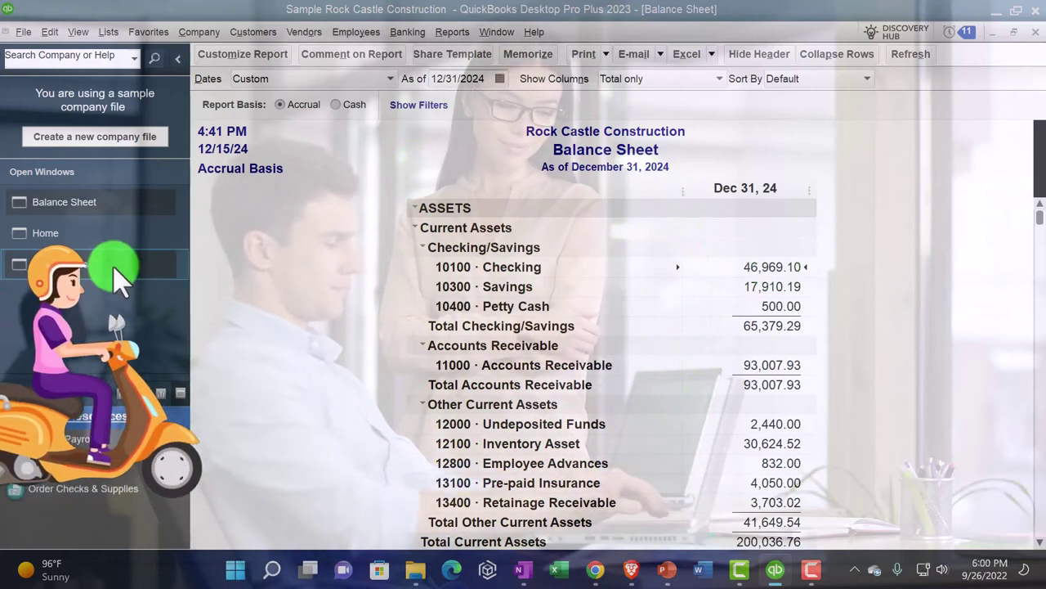
# View the Profit & Loss report and return to the Home page
pyautogui.click(55, 264)
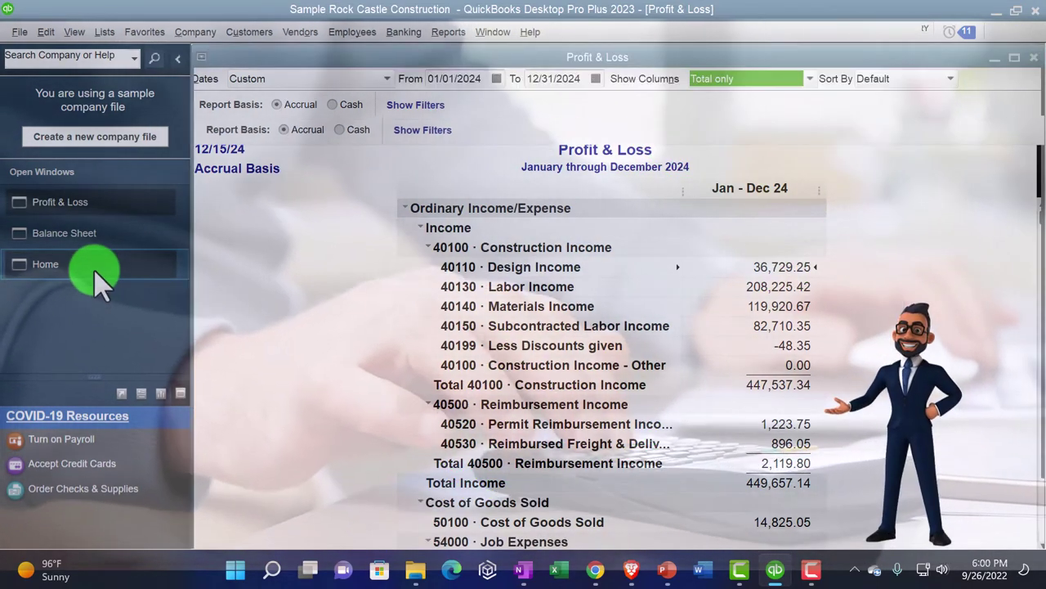
pyautogui.click(95, 270)
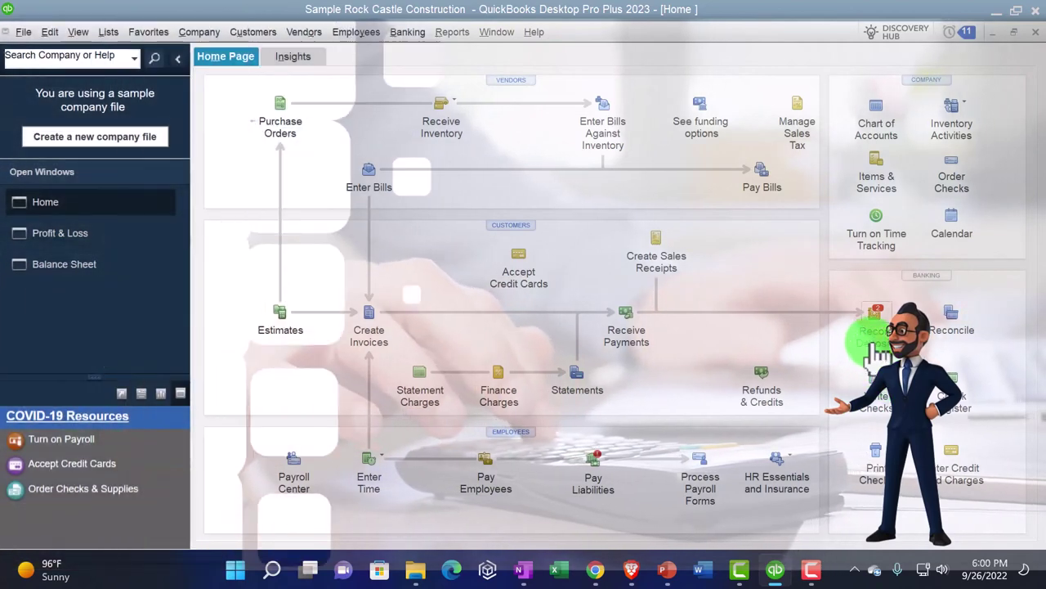